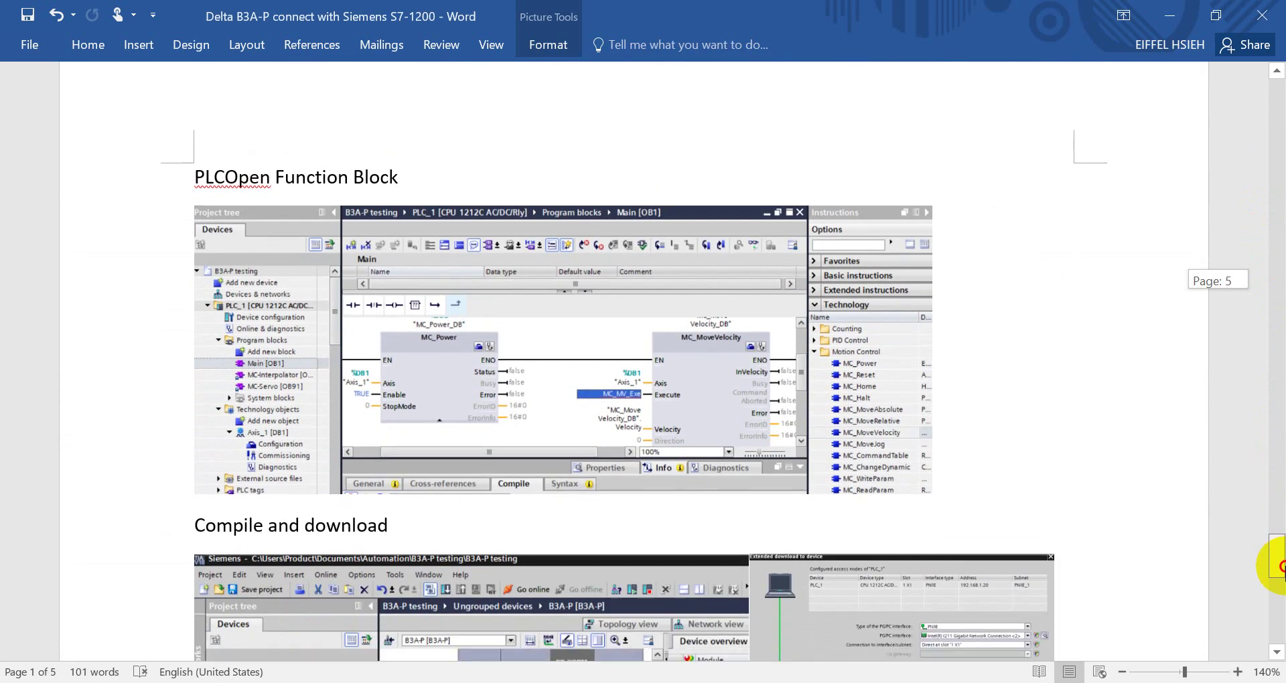
Scroll through the Word guide's Compile and download, Switch online and B3A-P firmware sections
{"action": "scroll", "coordinate": [947, 574], "scroll_direction": "down", "scroll_amount": 2}
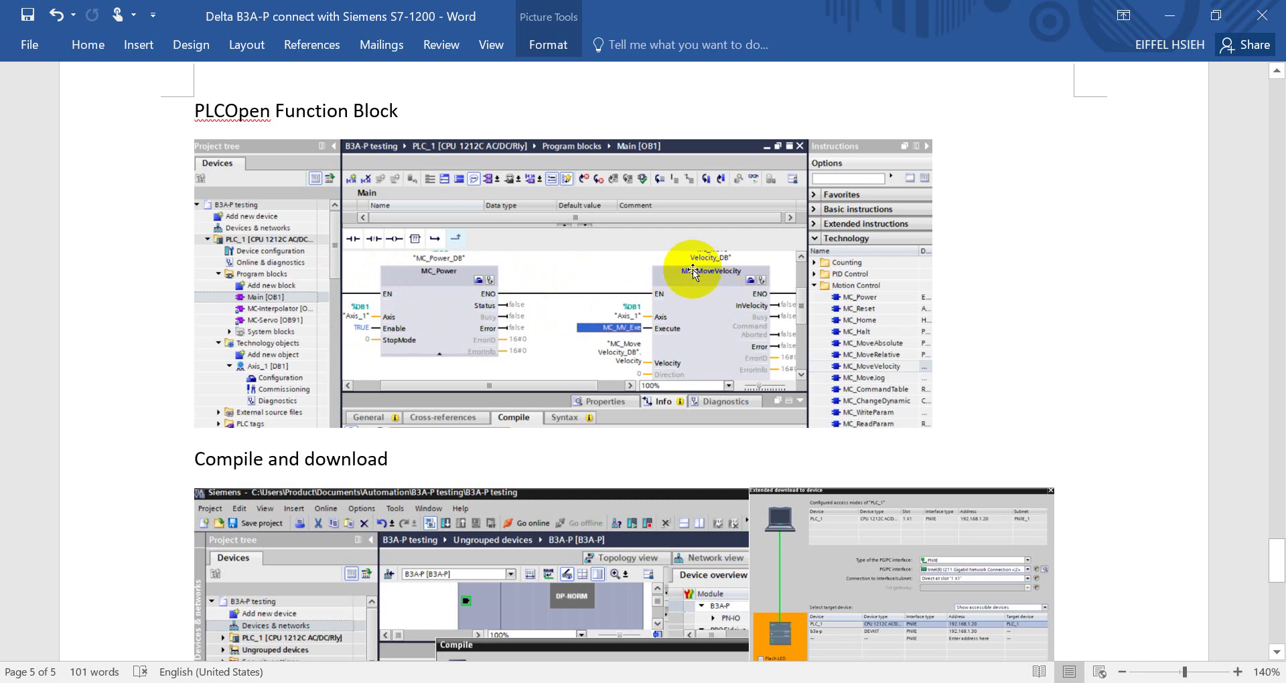
{"action": "scroll", "coordinate": [496, 308], "scroll_direction": "down", "scroll_amount": 5}
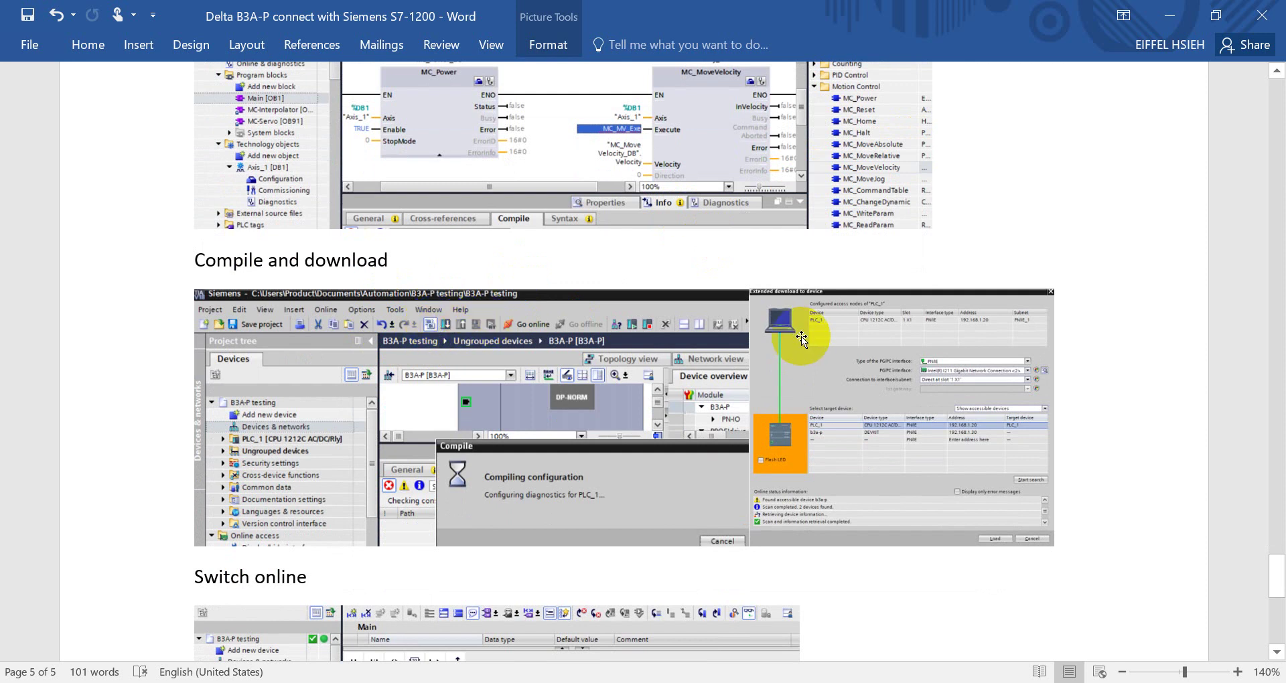
{"action": "scroll", "coordinate": [999, 426], "scroll_direction": "down", "scroll_amount": 3}
{"action": "scroll", "coordinate": [992, 426], "scroll_direction": "down", "scroll_amount": 5}
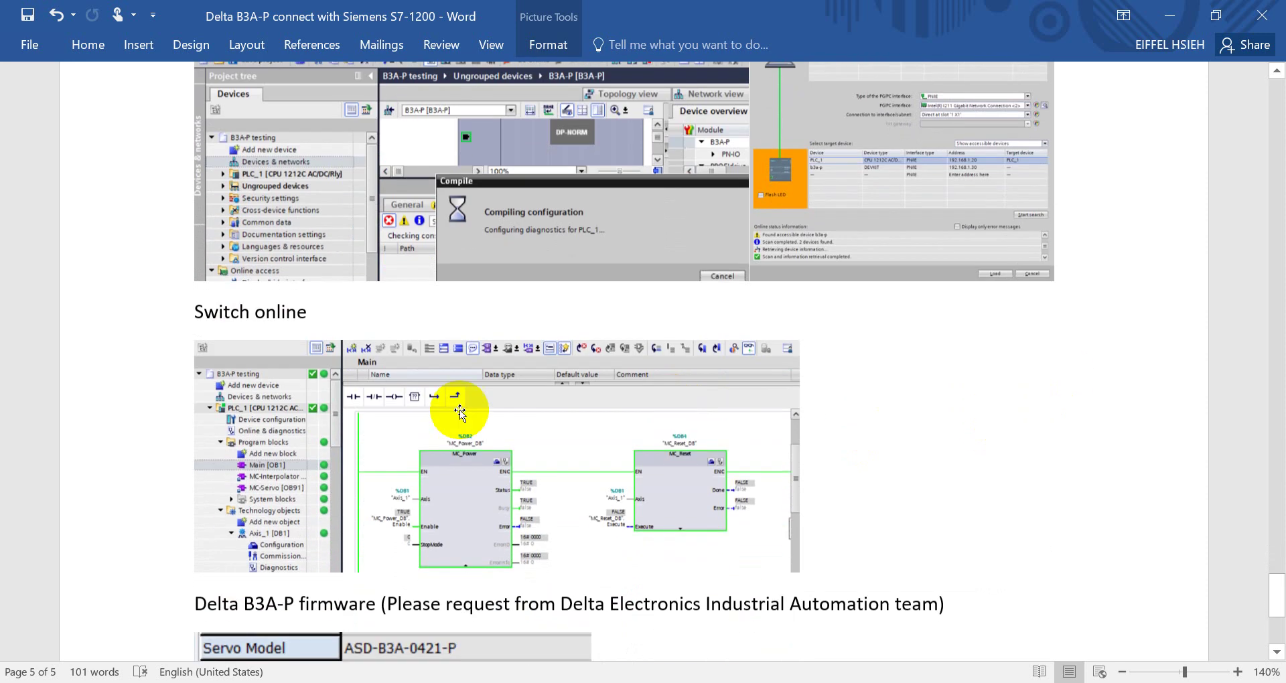
{"action": "scroll", "coordinate": [469, 351], "scroll_direction": "down", "scroll_amount": 1}
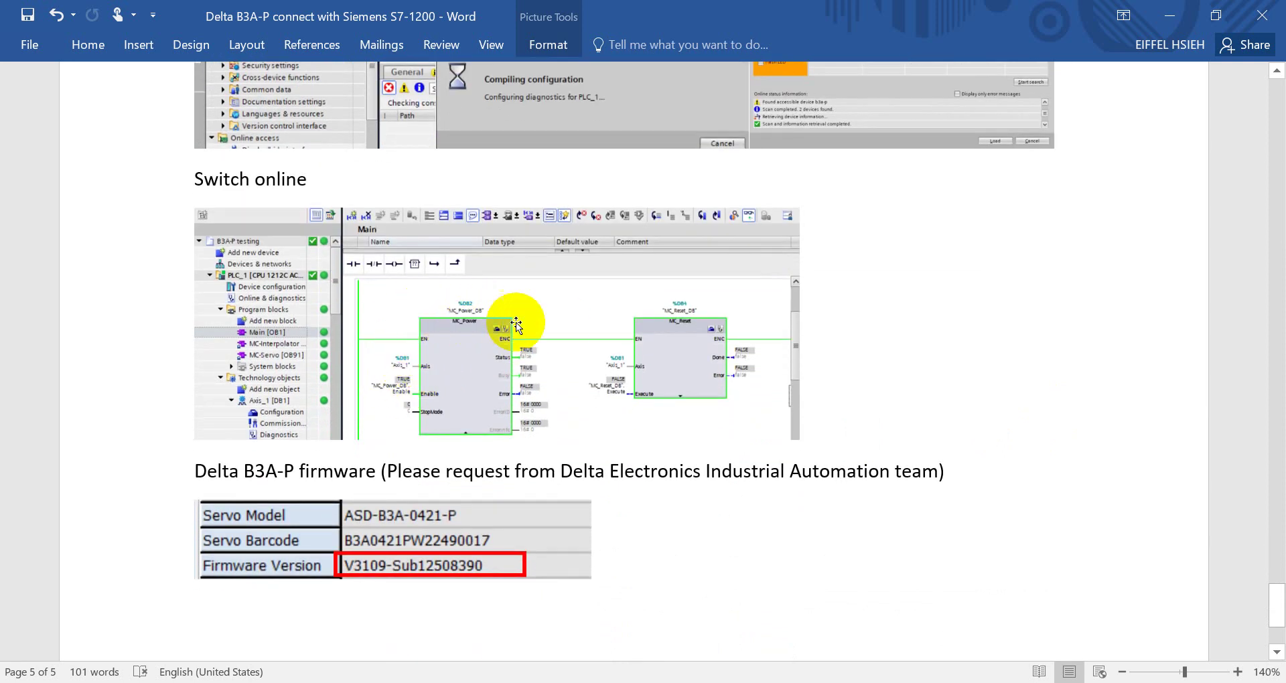
{"action": "scroll", "coordinate": [619, 316], "scroll_direction": "up", "scroll_amount": 4}
{"action": "scroll", "coordinate": [690, 172], "scroll_direction": "down", "scroll_amount": 4}
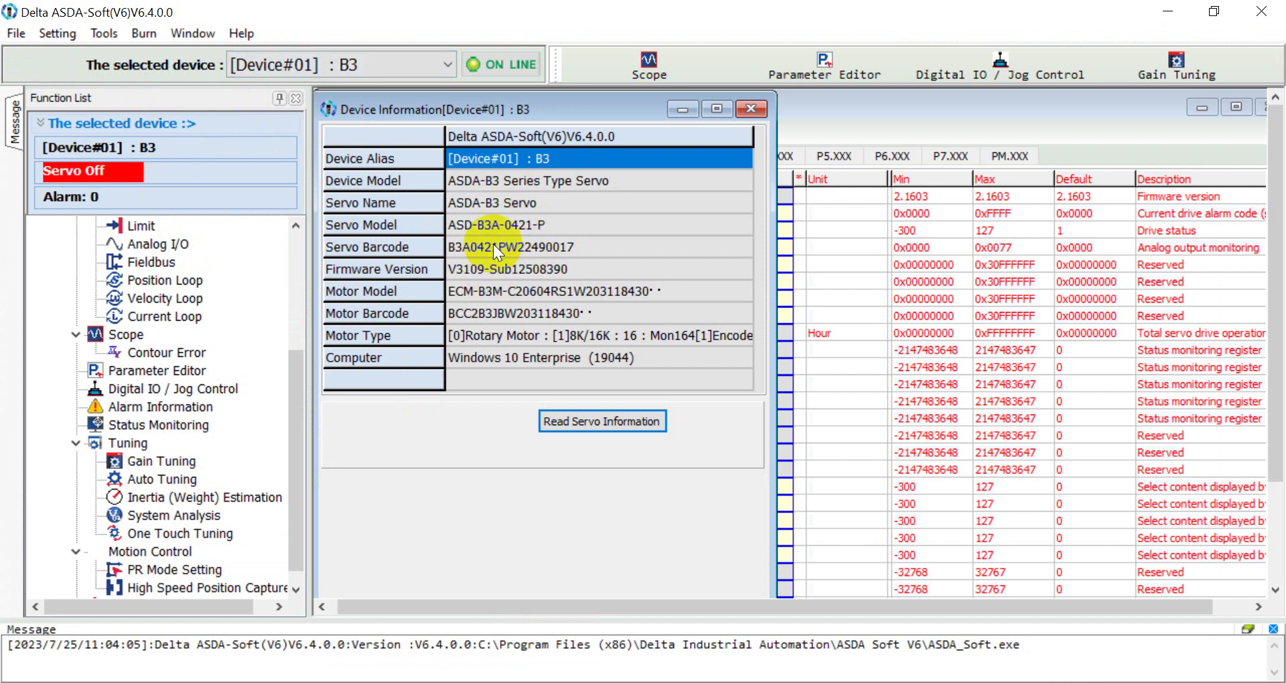
Close the B3 servo's Device Information window in ASDA-Soft
{"action": "left_click", "coordinate": [751, 110]}
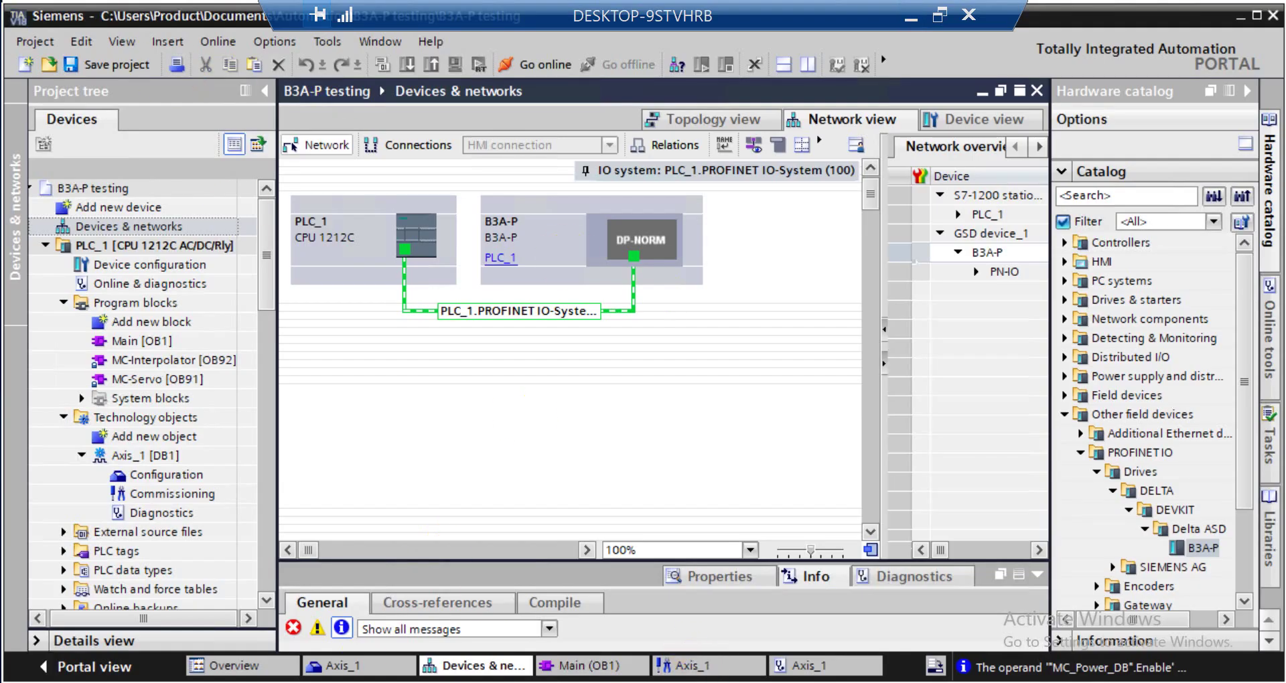
Confirm PLC_1's PROFINET address 192.168.1.20, mask 255.255.255.0, then return to Devices & networks
{"action": "left_click", "coordinate": [1005, 271]}
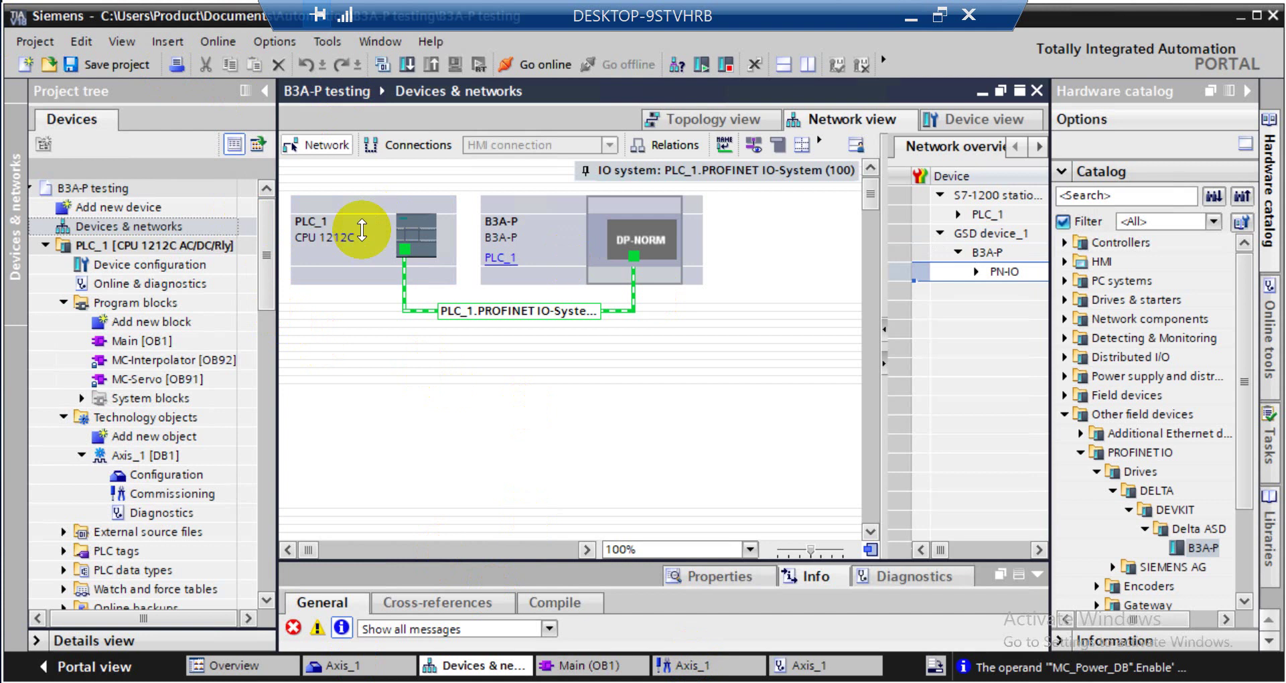
{"action": "left_click", "coordinate": [412, 227]}
{"action": "double_click", "coordinate": [412, 225]}
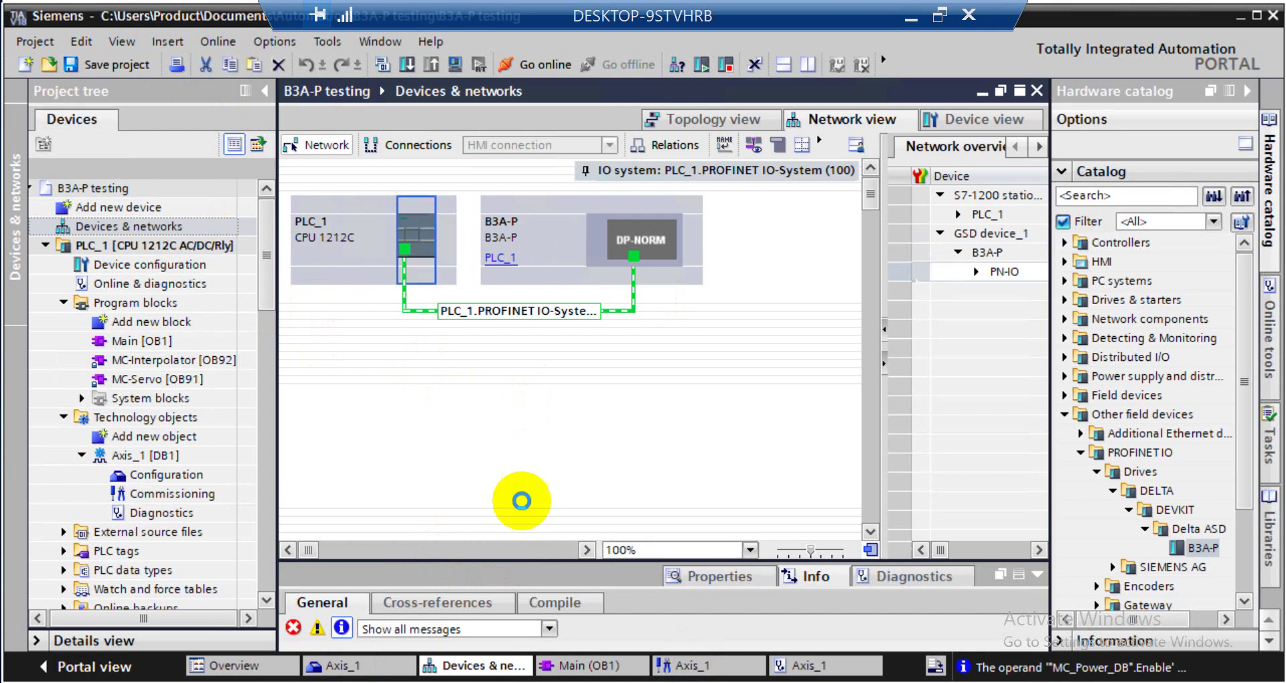
{"action": "left_click_drag", "start_coordinate": [565, 556], "coordinate": [569, 441]}
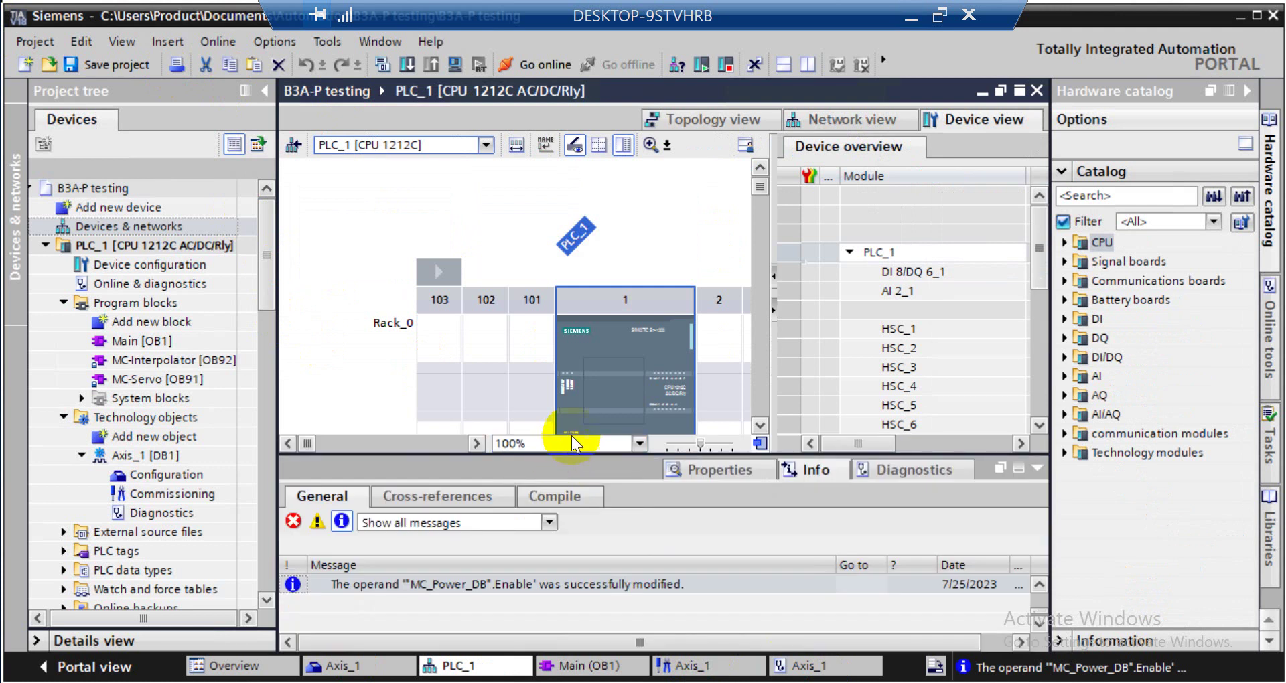
{"action": "scroll", "coordinate": [579, 396], "scroll_direction": "down", "scroll_amount": 5}
{"action": "double_click", "coordinate": [574, 199]}
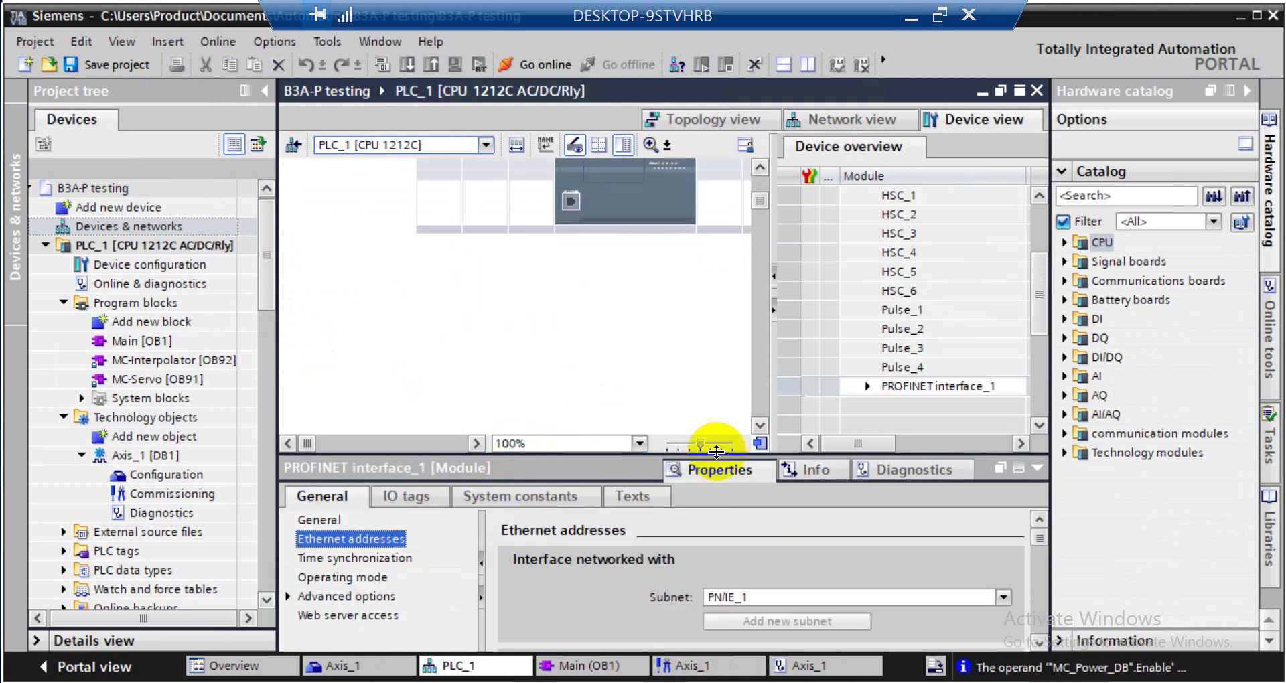
{"action": "scroll", "coordinate": [1036, 641], "scroll_direction": "down", "scroll_amount": 5}
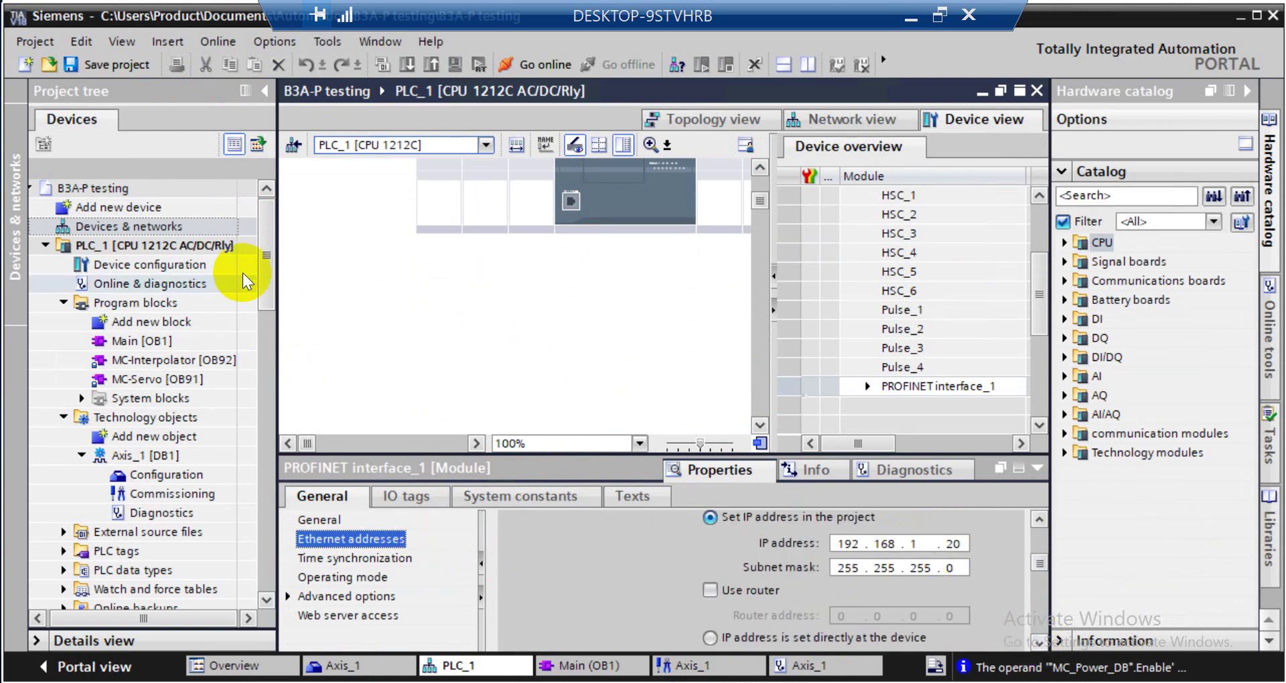
{"action": "left_click", "coordinate": [127, 227]}
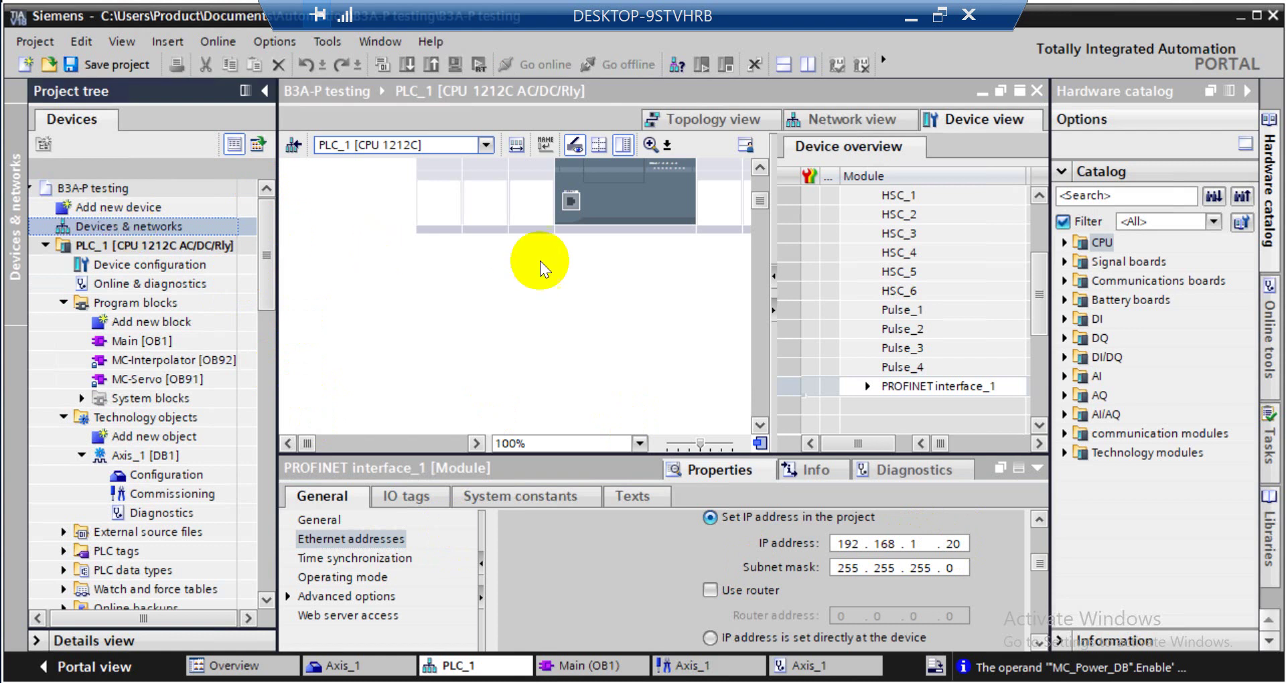
{"action": "double_click", "coordinate": [128, 226]}
Open B3A-P's device configuration and check its Ethernet address 192.168.1.30
{"action": "left_click", "coordinate": [613, 234]}
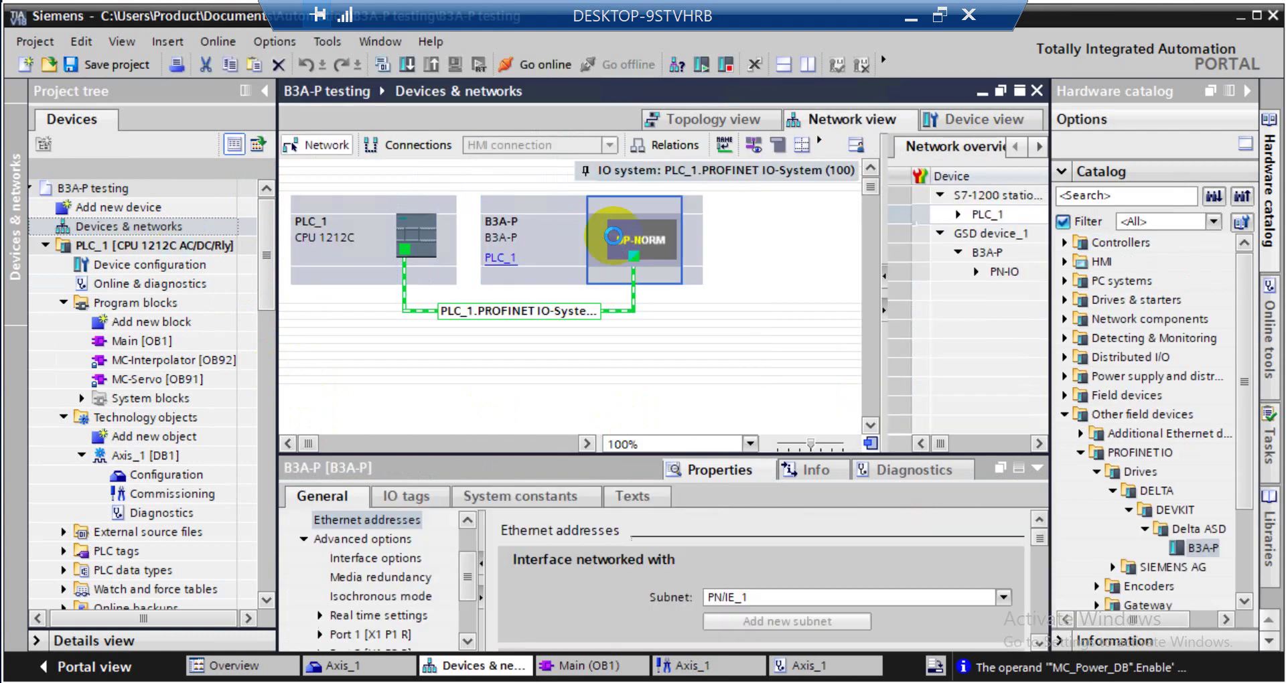
{"action": "double_click", "coordinate": [613, 234]}
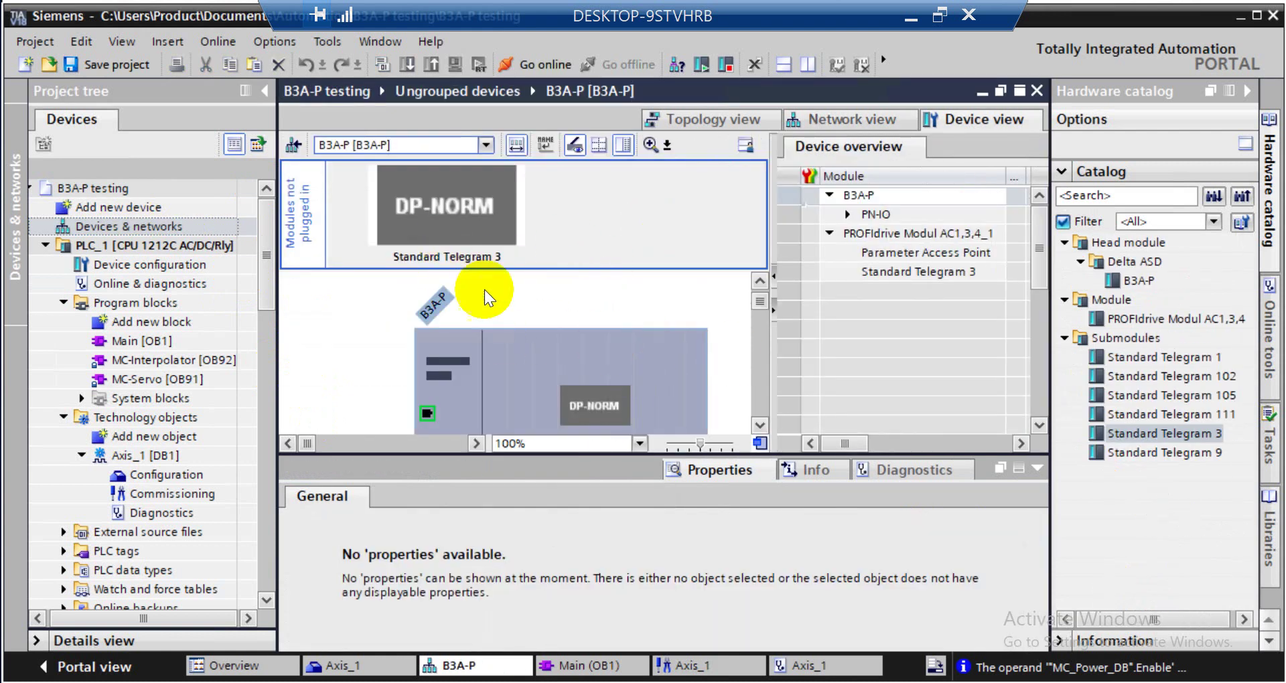
{"action": "left_click", "coordinate": [429, 411]}
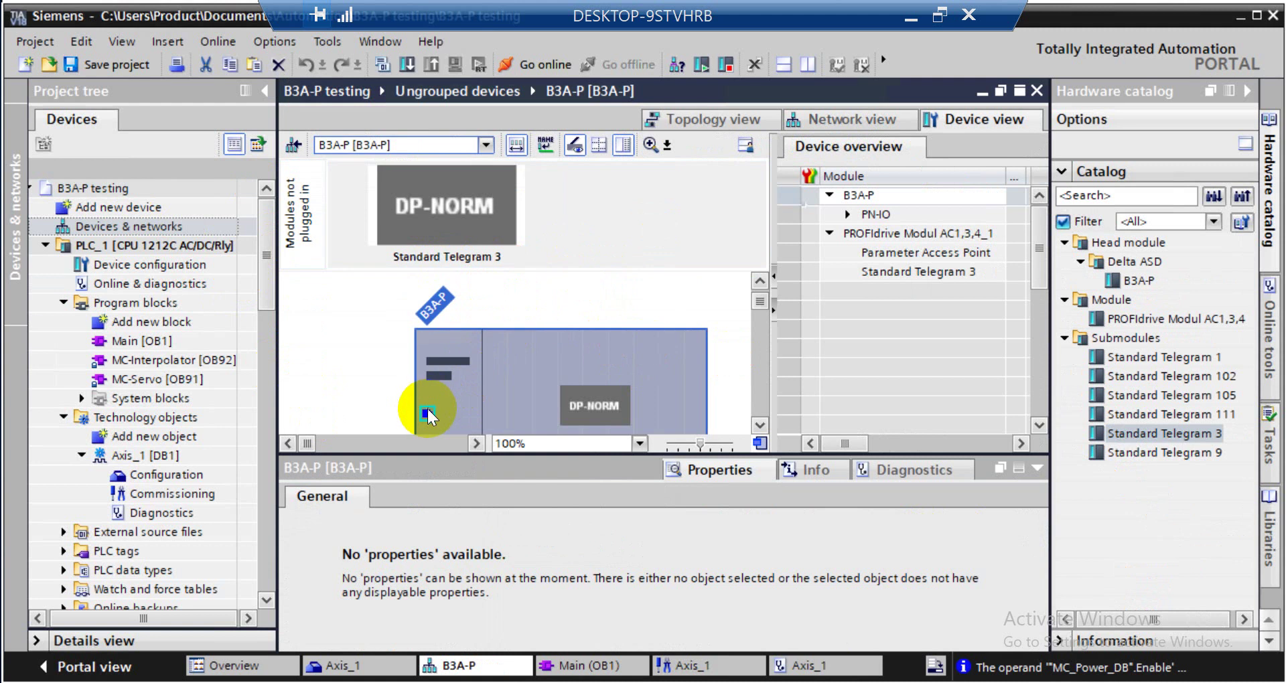
{"action": "left_click", "coordinate": [955, 546]}
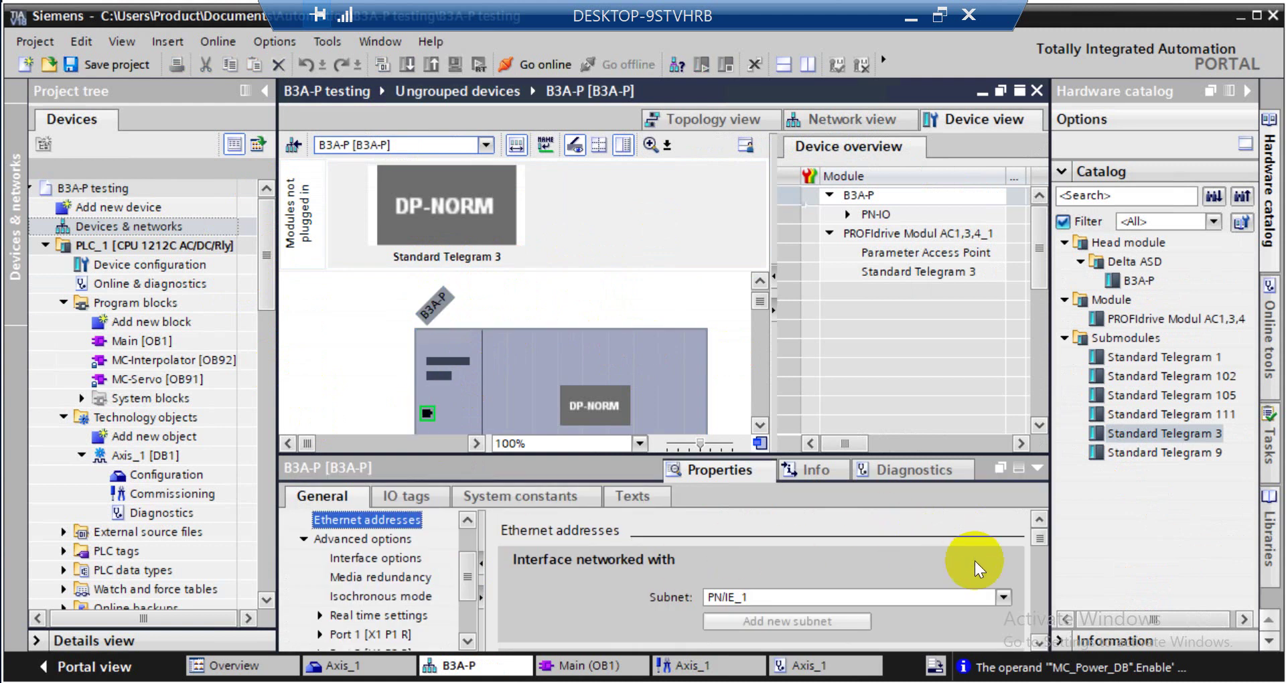
{"action": "scroll", "coordinate": [975, 561], "scroll_direction": "down", "scroll_amount": 3}
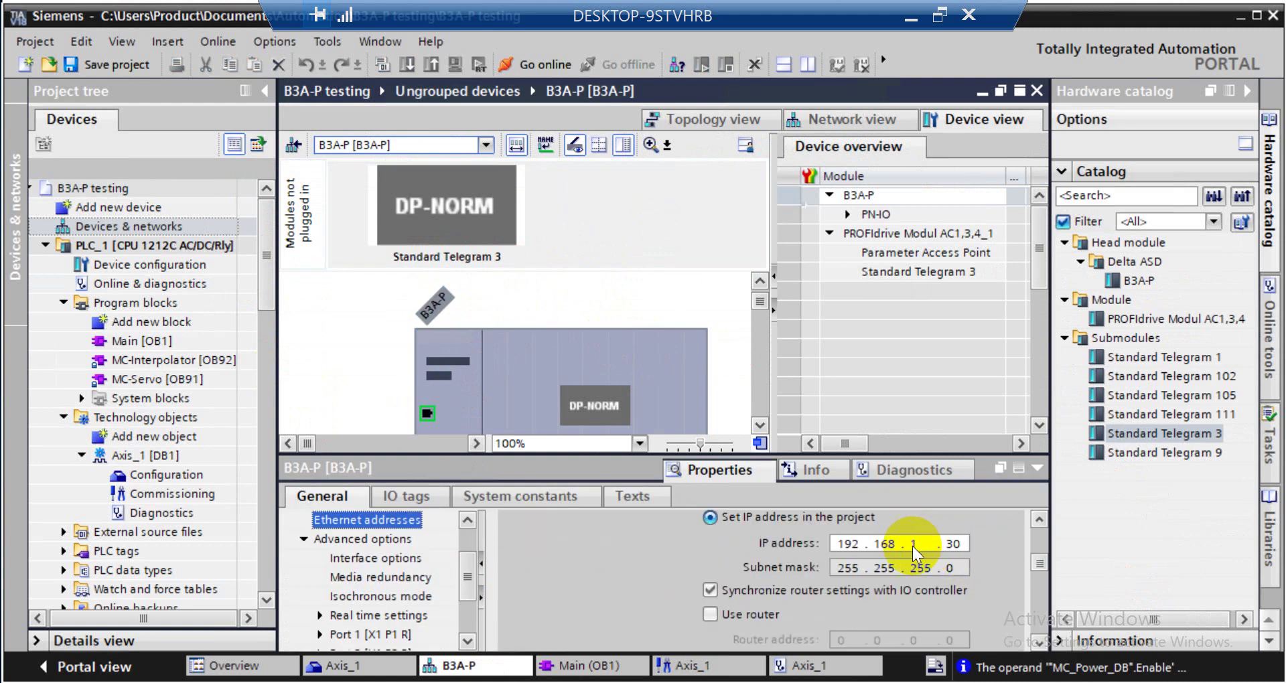
Review B3A-P's isochronous mode: 1.000 ms send clock and application cycle, modules non-isochronous
{"action": "left_click", "coordinate": [377, 596]}
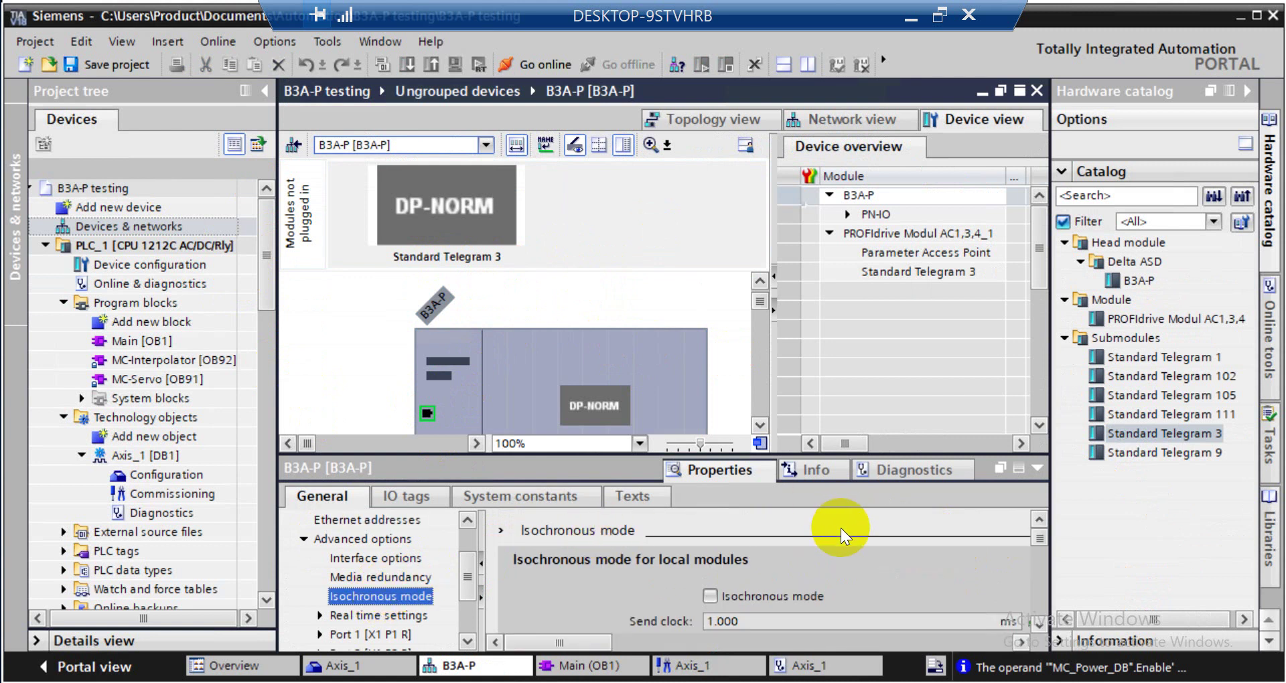
{"action": "scroll", "coordinate": [970, 574], "scroll_direction": "down", "scroll_amount": 1}
{"action": "scroll", "coordinate": [748, 563], "scroll_direction": "down", "scroll_amount": 3}
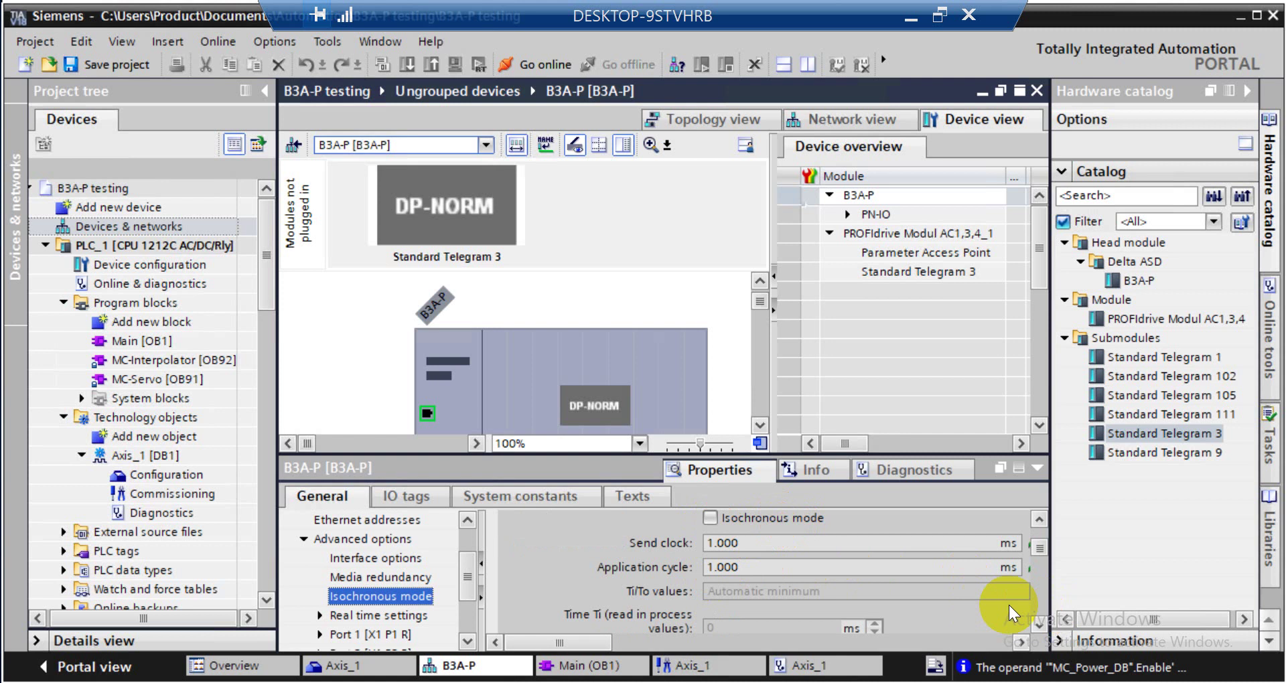
{"action": "scroll", "coordinate": [1037, 630], "scroll_direction": "down", "scroll_amount": 10}
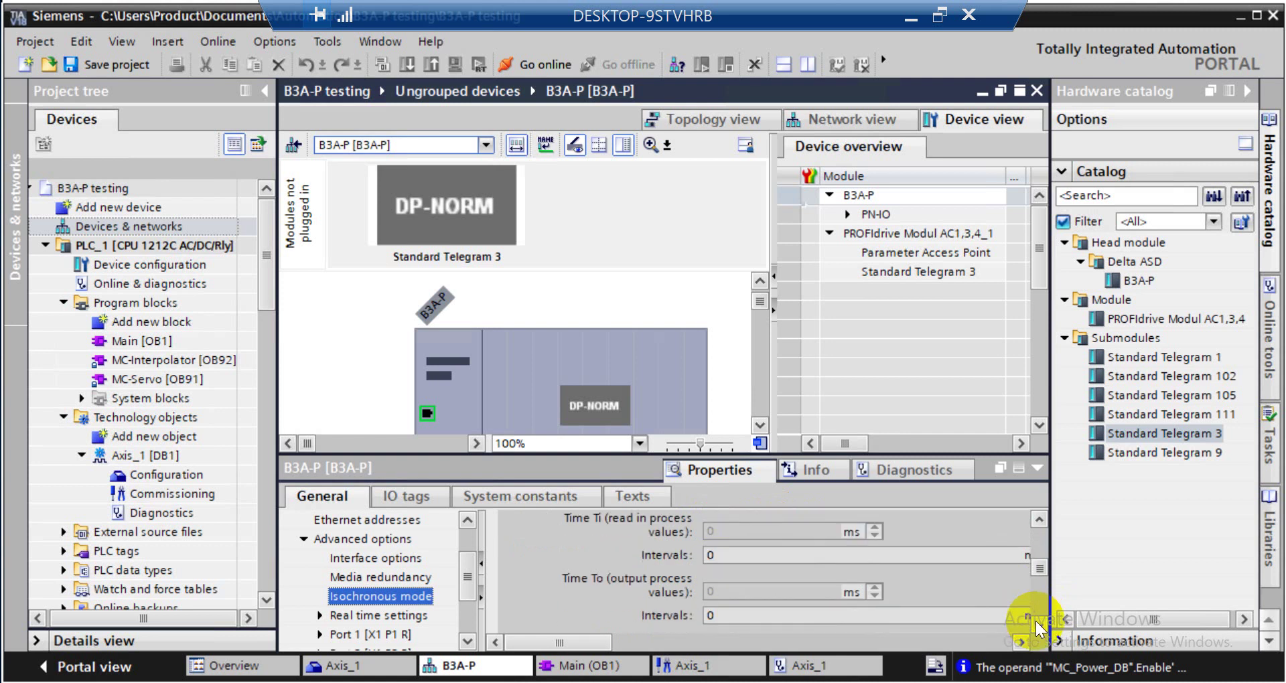
{"action": "scroll", "coordinate": [1037, 630], "scroll_direction": "down", "scroll_amount": 2}
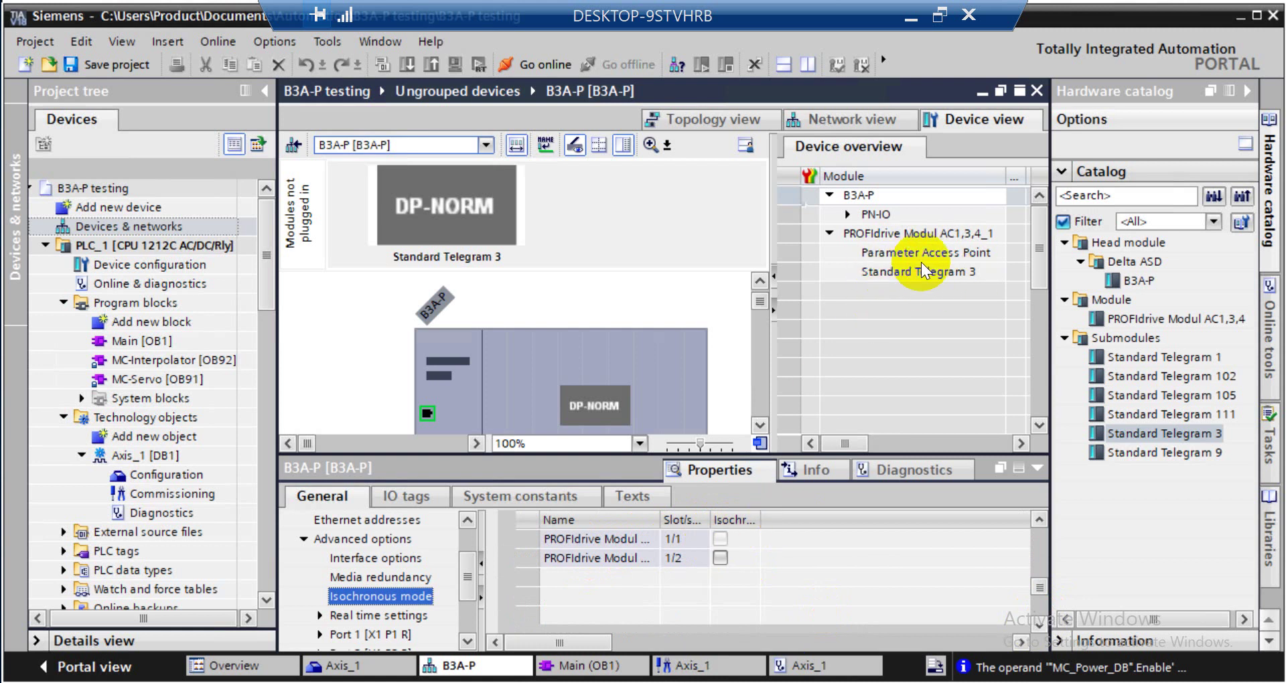
View the MC_Power, MC_Reset and MC_MoveVelocity blocks in Main [OB1], then select Axis_1 [DB1]
{"action": "left_click", "coordinate": [148, 342]}
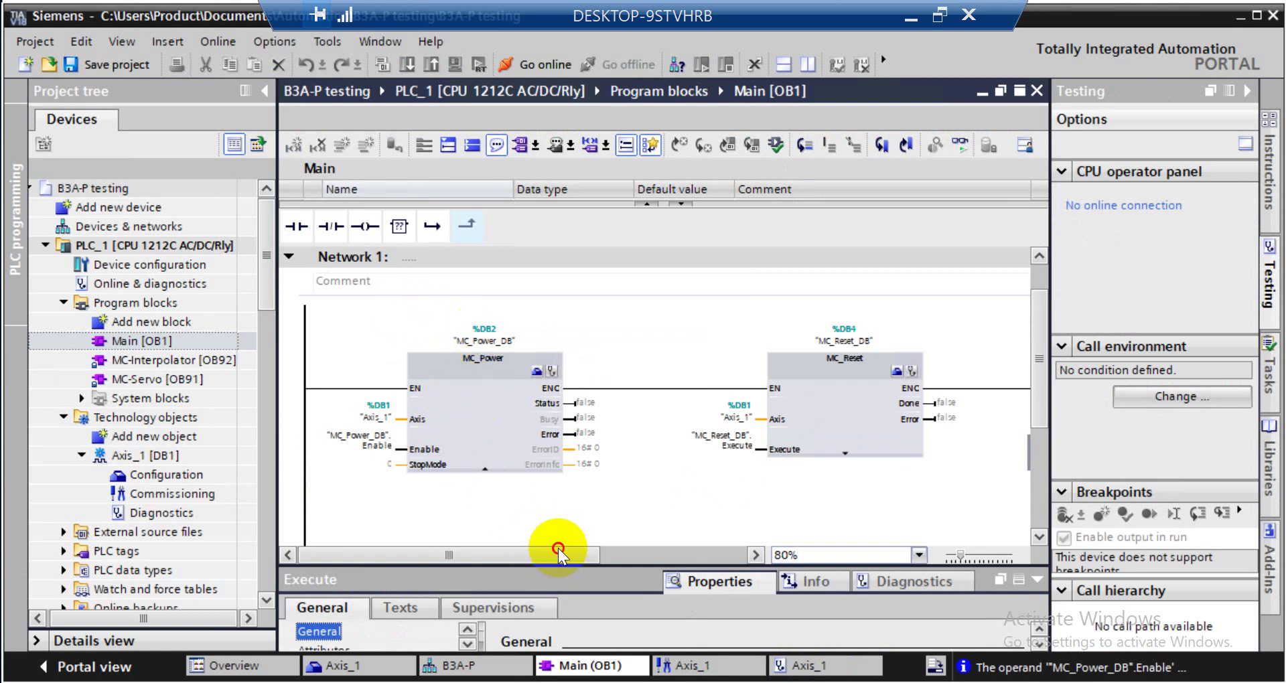
{"action": "left_click_drag", "start_coordinate": [574, 554], "coordinate": [706, 553]}
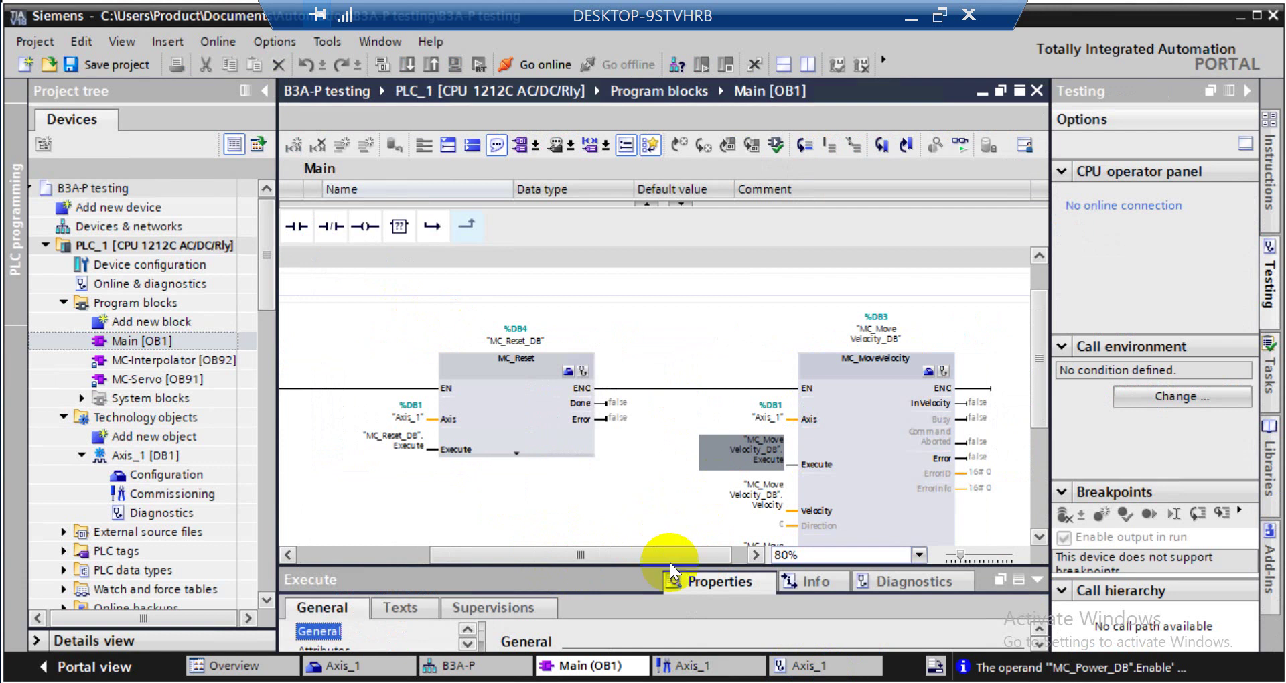
{"action": "left_click", "coordinate": [152, 342]}
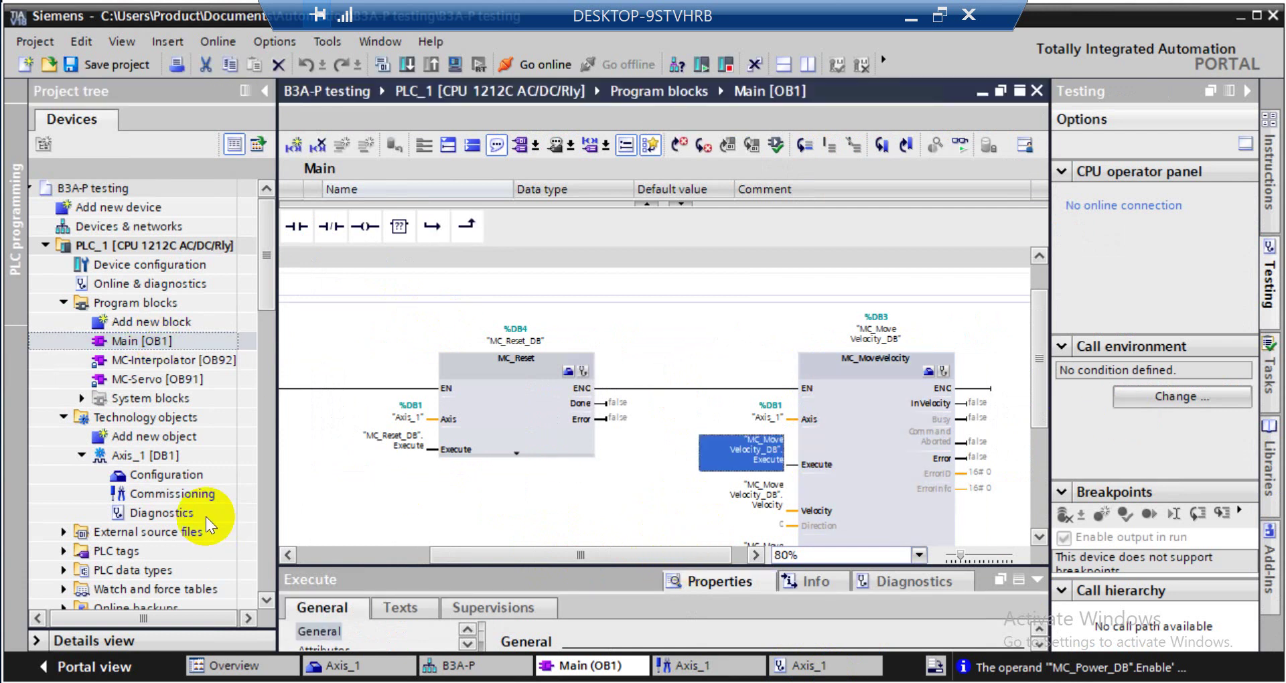
{"action": "left_click", "coordinate": [155, 434]}
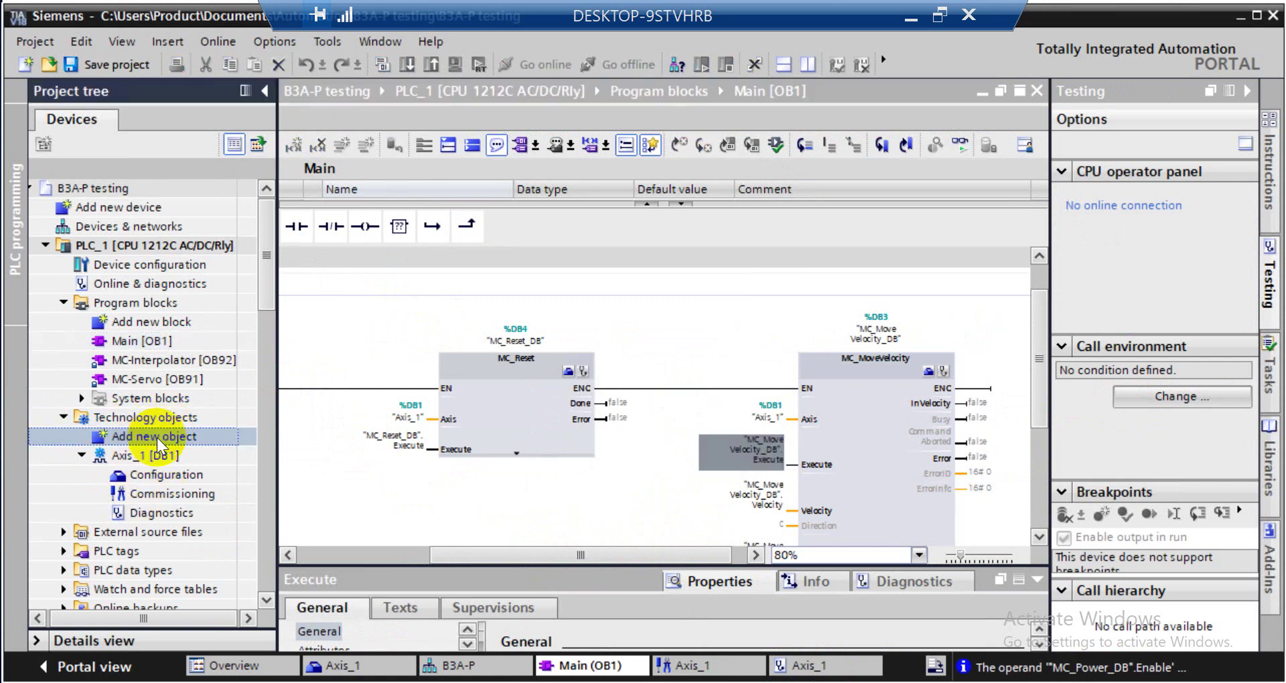
{"action": "left_click", "coordinate": [158, 459]}
{"action": "key", "text": "F2"}
Open Axis_1's configuration in function view and review the General page
{"action": "double_click", "coordinate": [161, 475]}
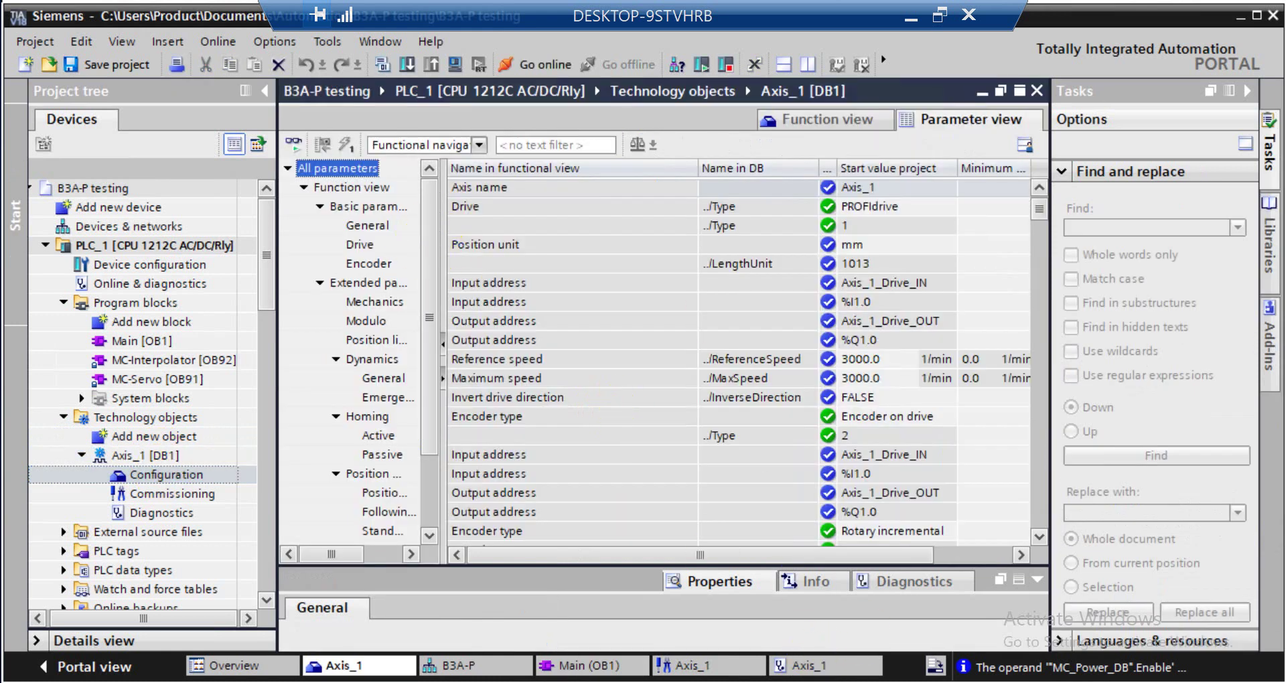
{"action": "left_click", "coordinate": [851, 115]}
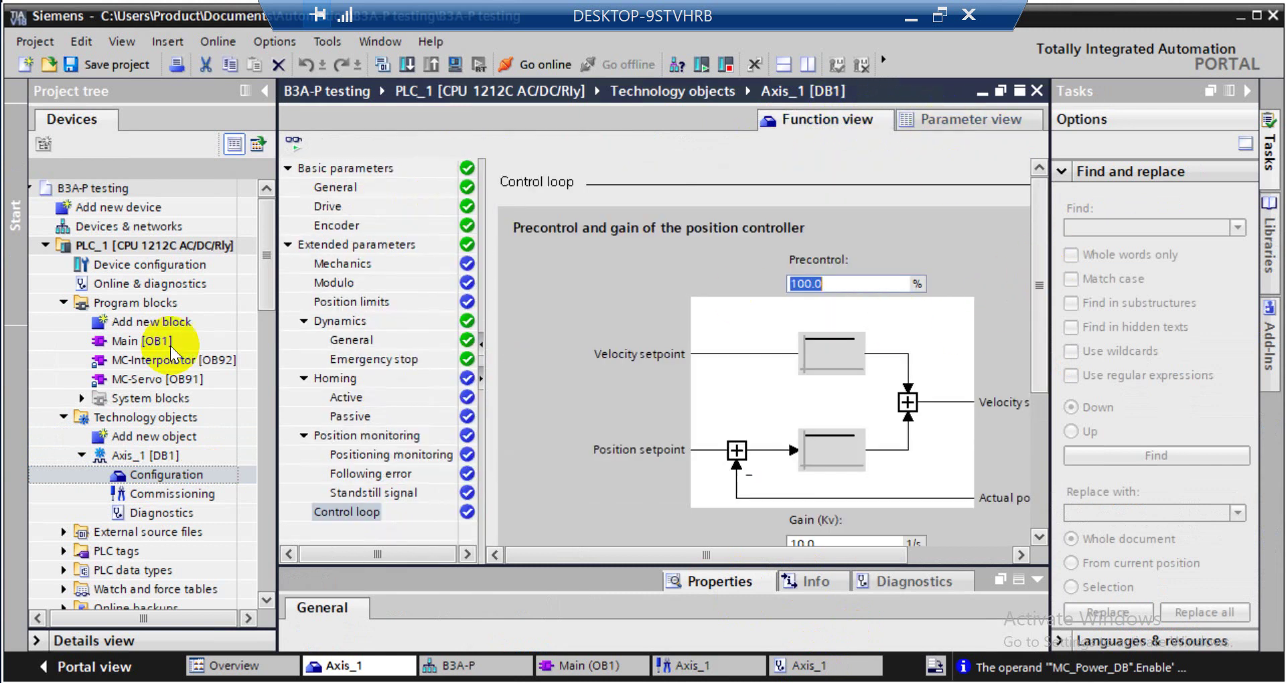
{"action": "left_click", "coordinate": [162, 496]}
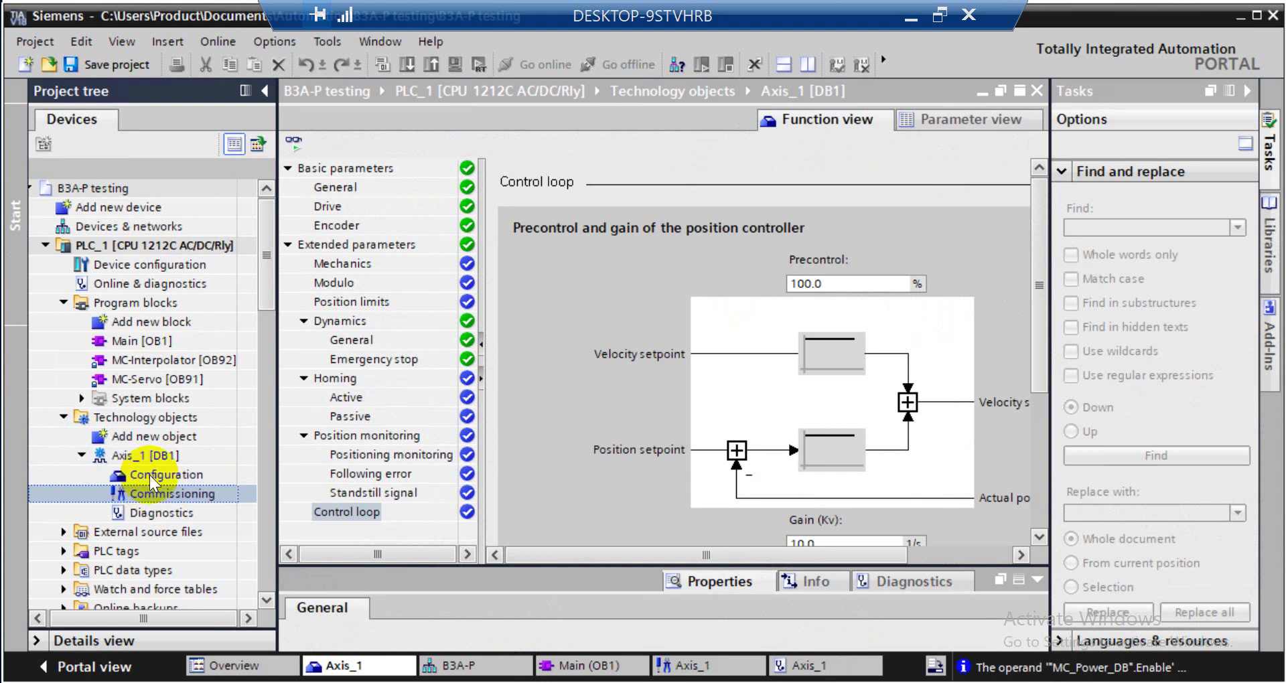
{"action": "left_click", "coordinate": [358, 191]}
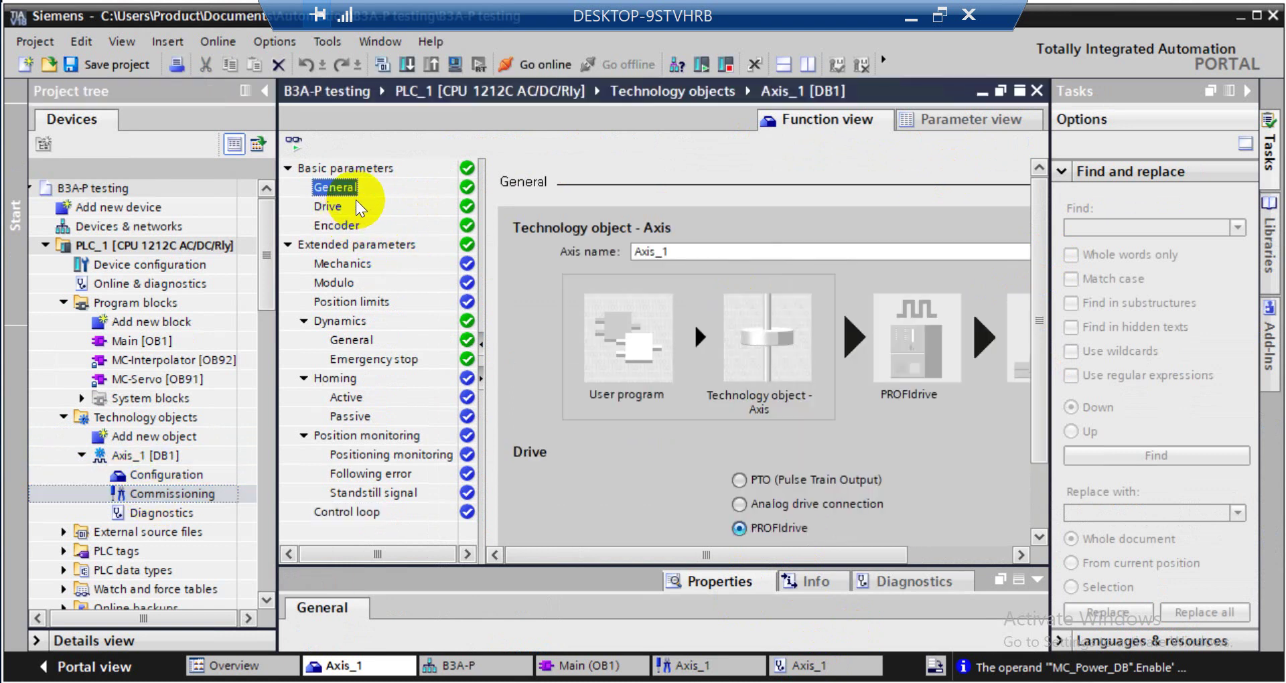
Check the Drive page's PROFIdrive drive on PROFINET IO-System (100) without changing it
{"action": "left_click", "coordinate": [343, 208]}
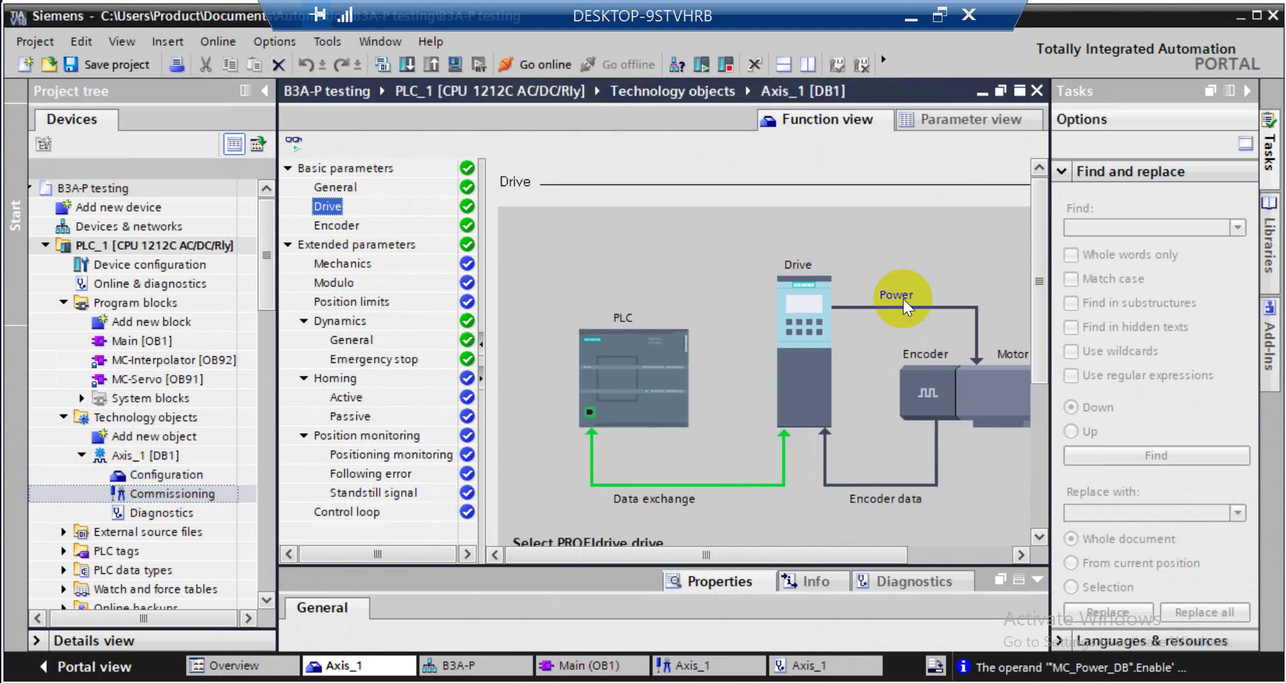
{"action": "left_click_drag", "start_coordinate": [1043, 384], "coordinate": [1049, 469]}
{"action": "left_click", "coordinate": [973, 351]}
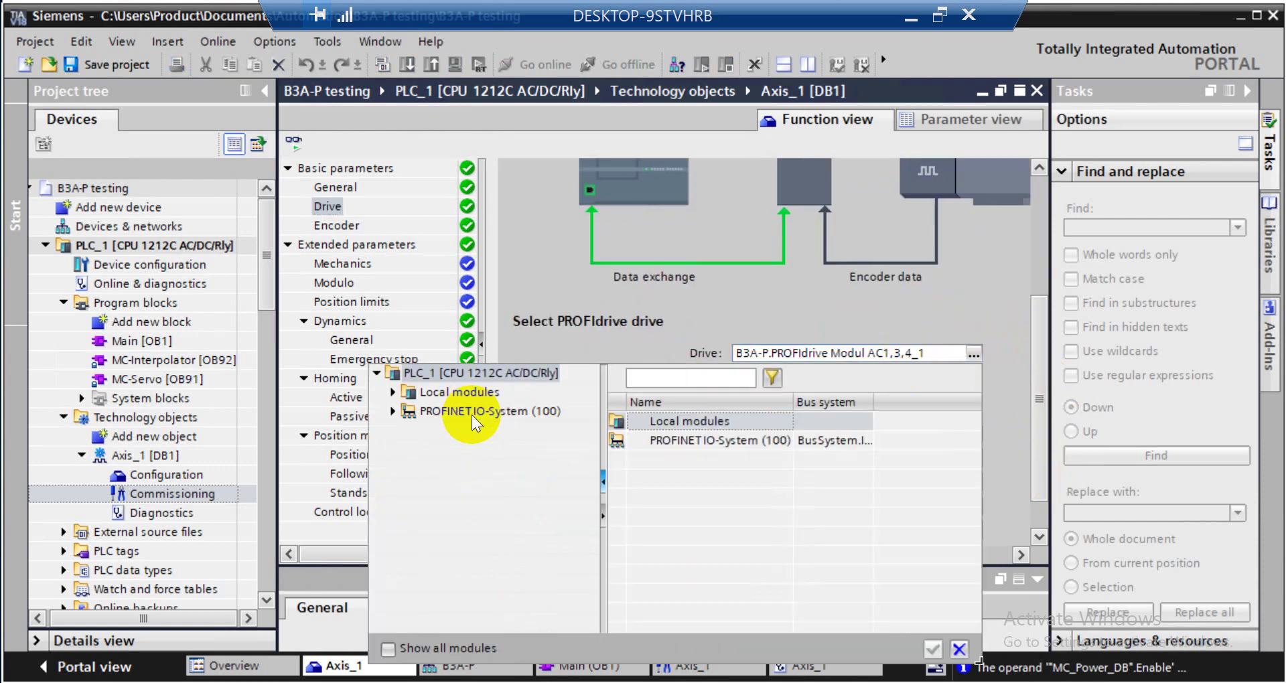
{"action": "left_click", "coordinate": [469, 412]}
{"action": "left_click", "coordinate": [976, 325]}
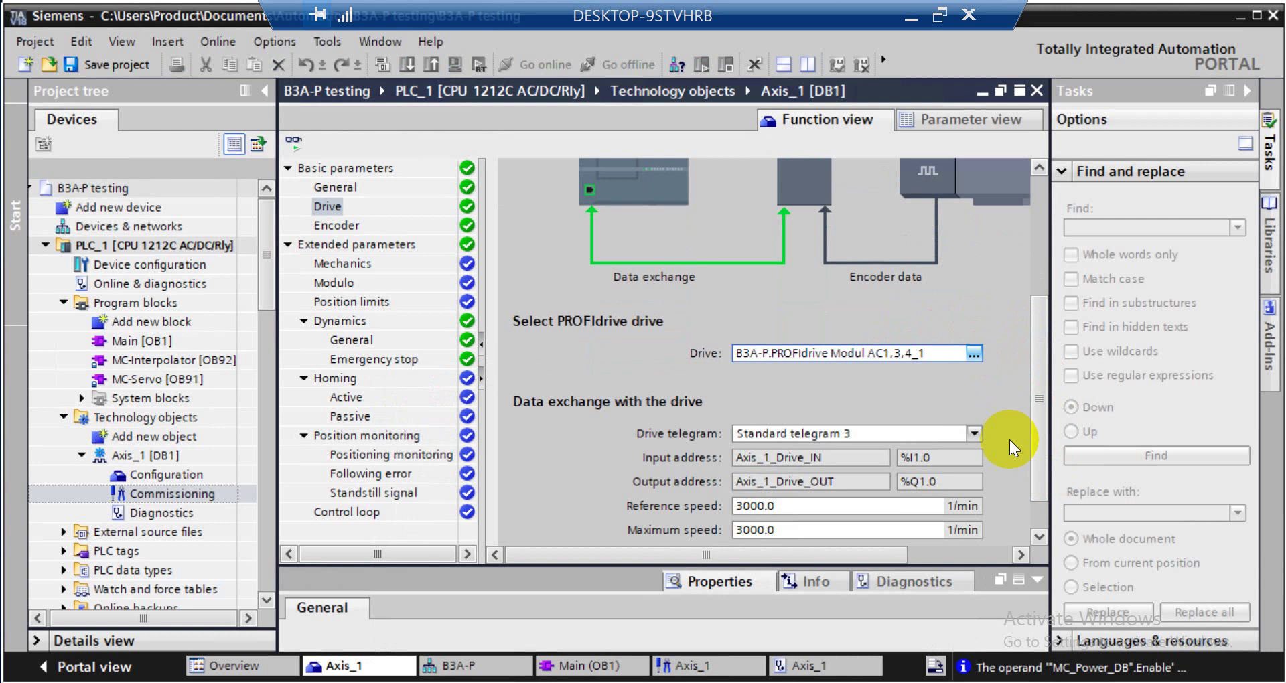
{"action": "scroll", "coordinate": [1039, 473], "scroll_direction": "down", "scroll_amount": 2}
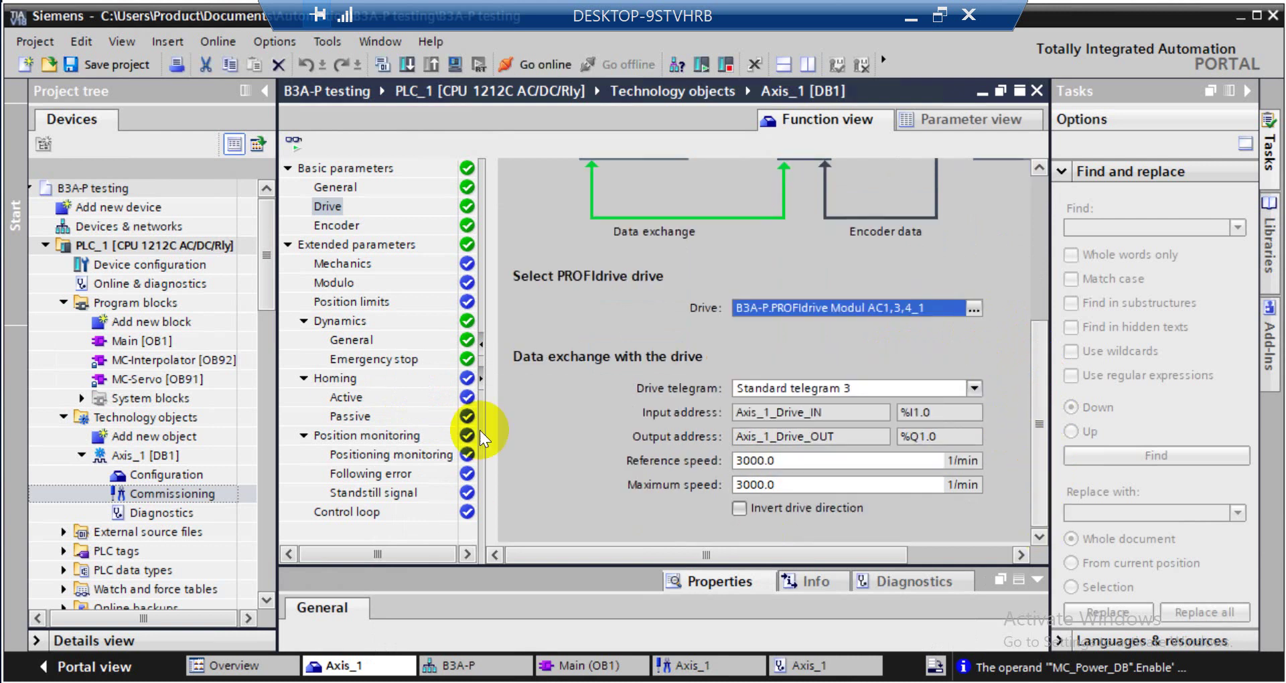
Review the Encoder settings, then open Axis_1's Diagnostics status and error bits
{"action": "left_click", "coordinate": [343, 228]}
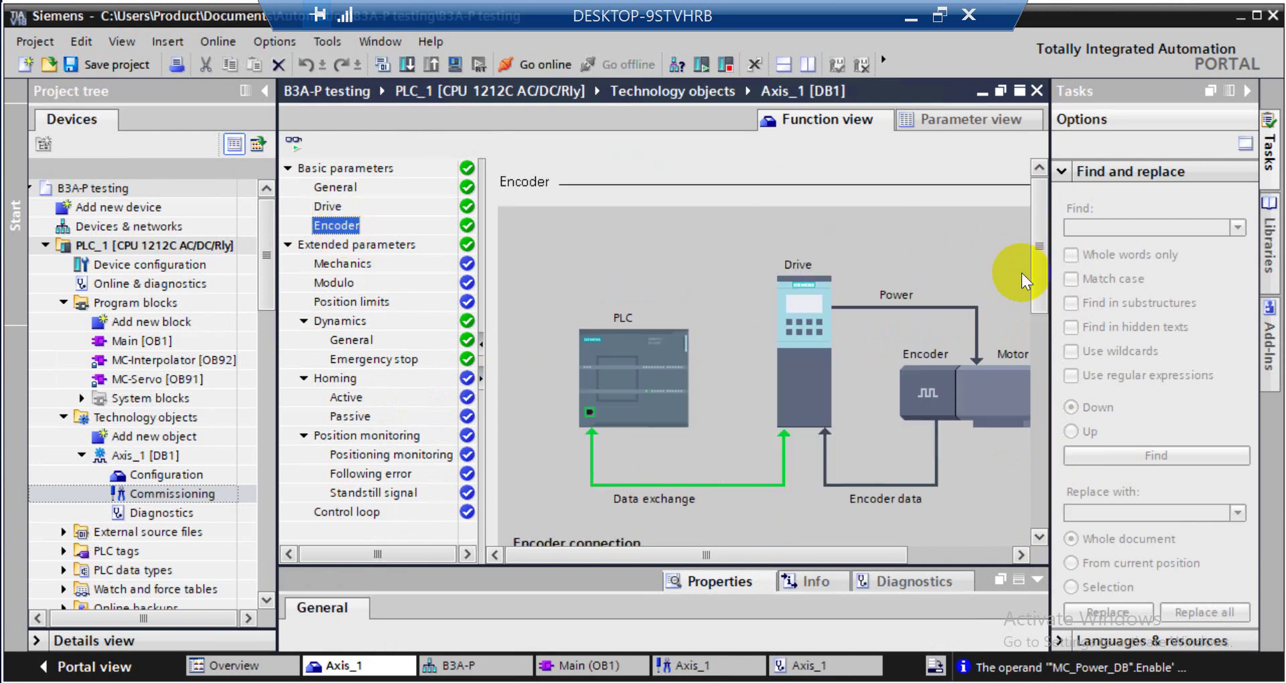
{"action": "left_click_drag", "start_coordinate": [1040, 273], "coordinate": [1056, 373]}
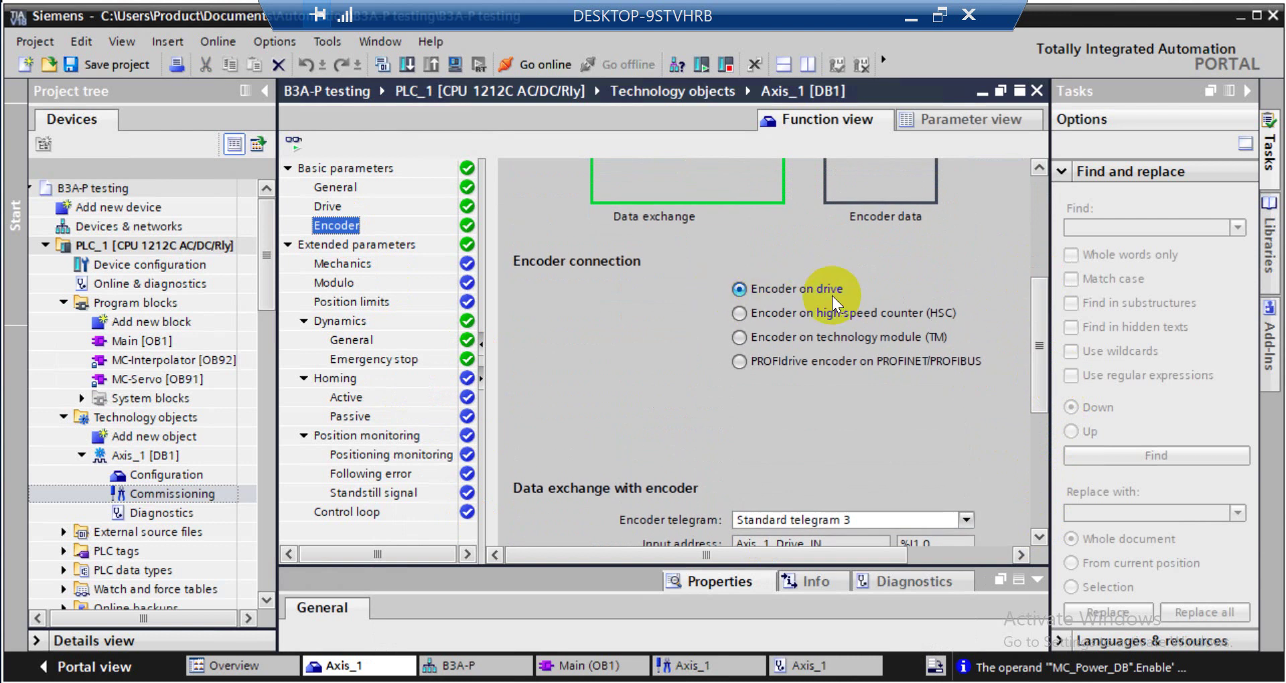
{"action": "left_click_drag", "start_coordinate": [1039, 351], "coordinate": [1051, 490]}
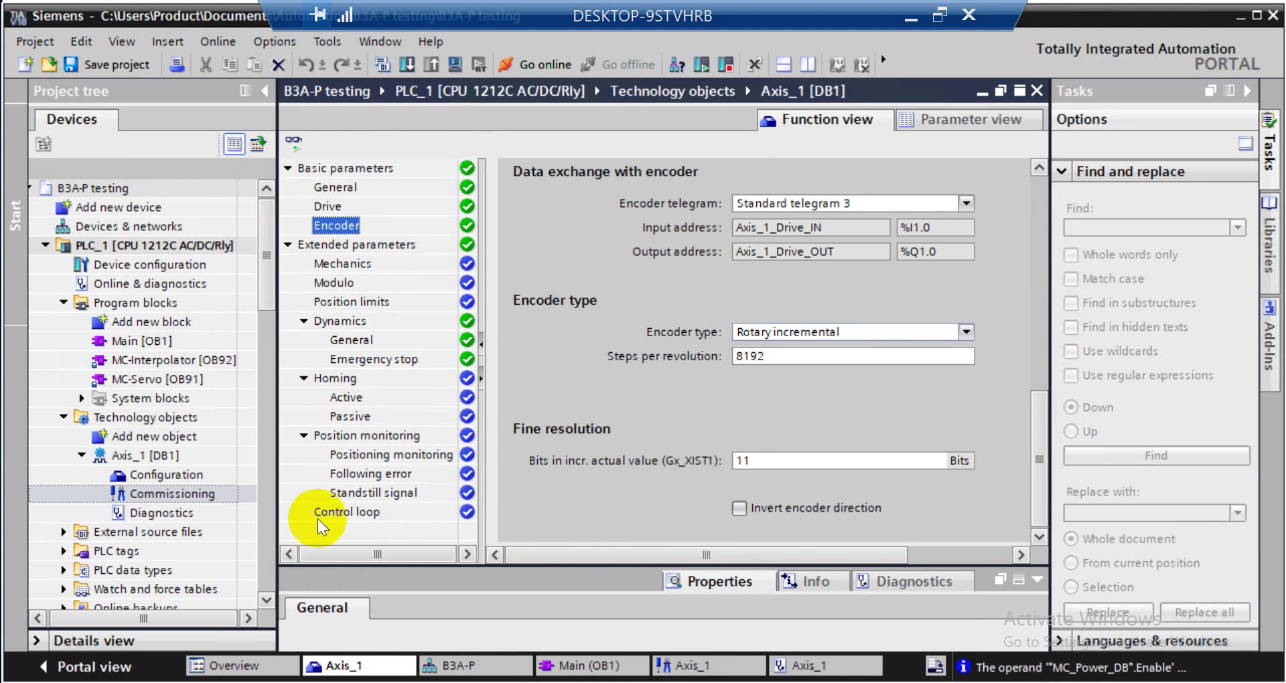
{"action": "left_click", "coordinate": [164, 513]}
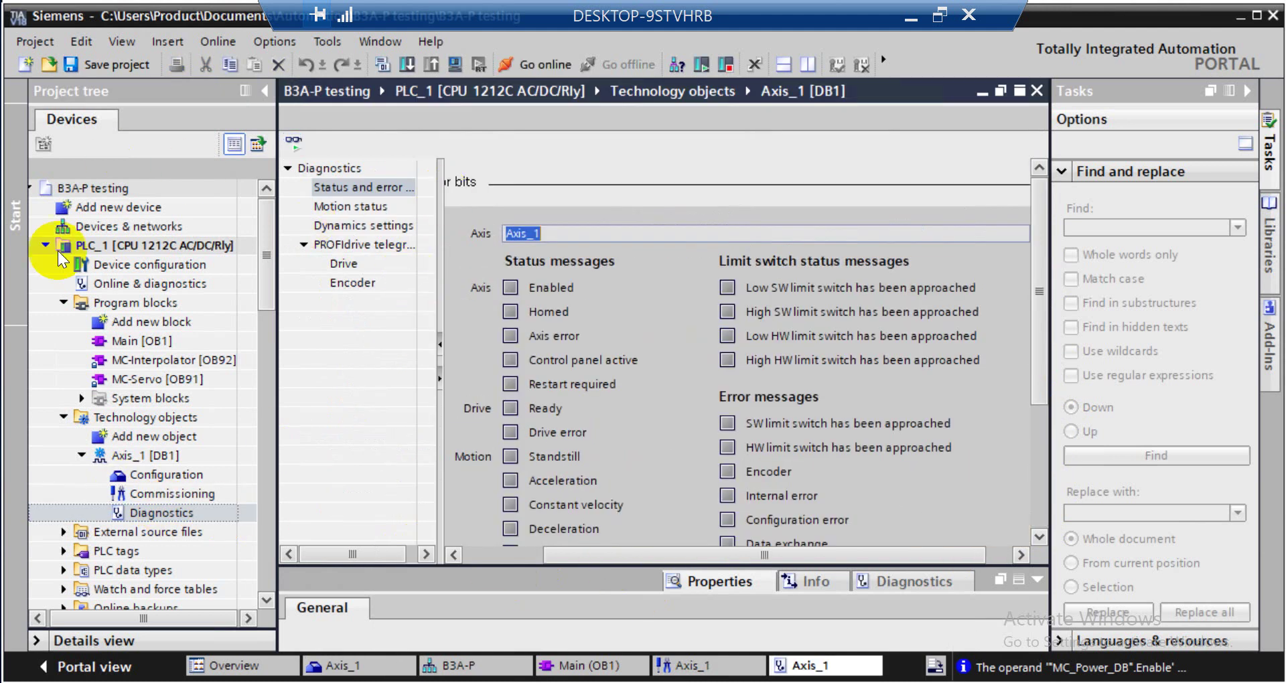
{"action": "left_click", "coordinate": [177, 493]}
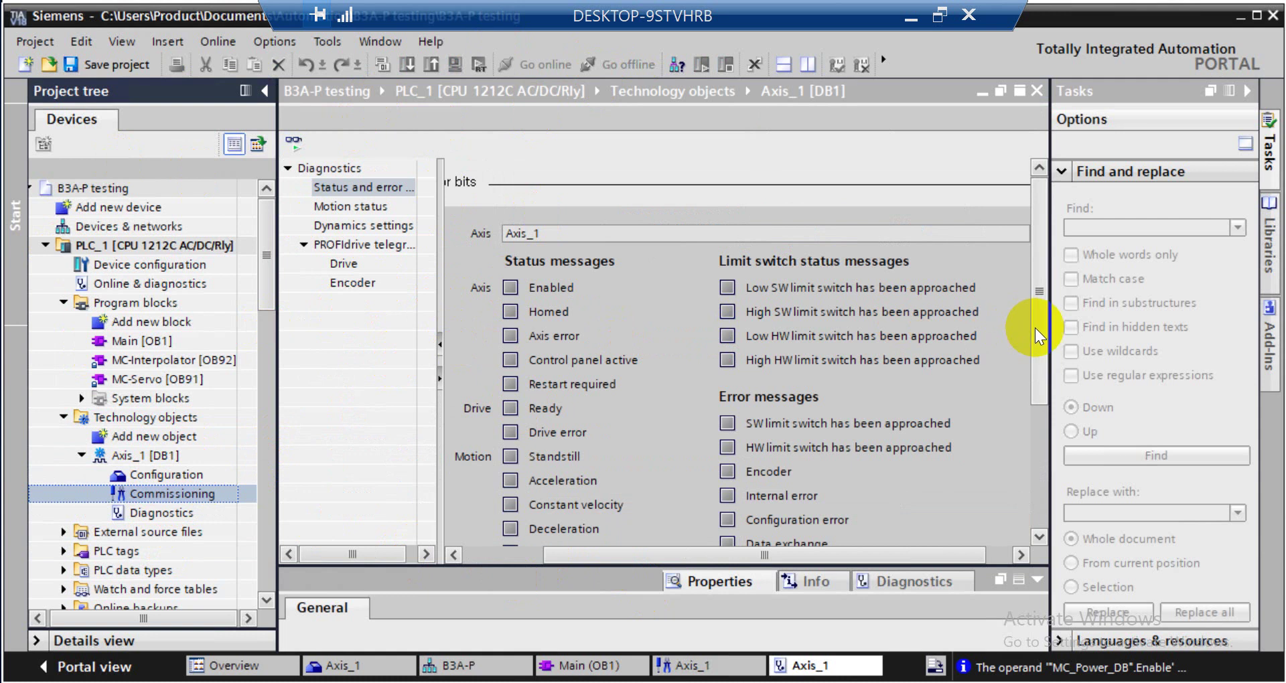
Open Axis_1's Commissioning control panel and go online with PLC_1
{"action": "double_click", "coordinate": [151, 496]}
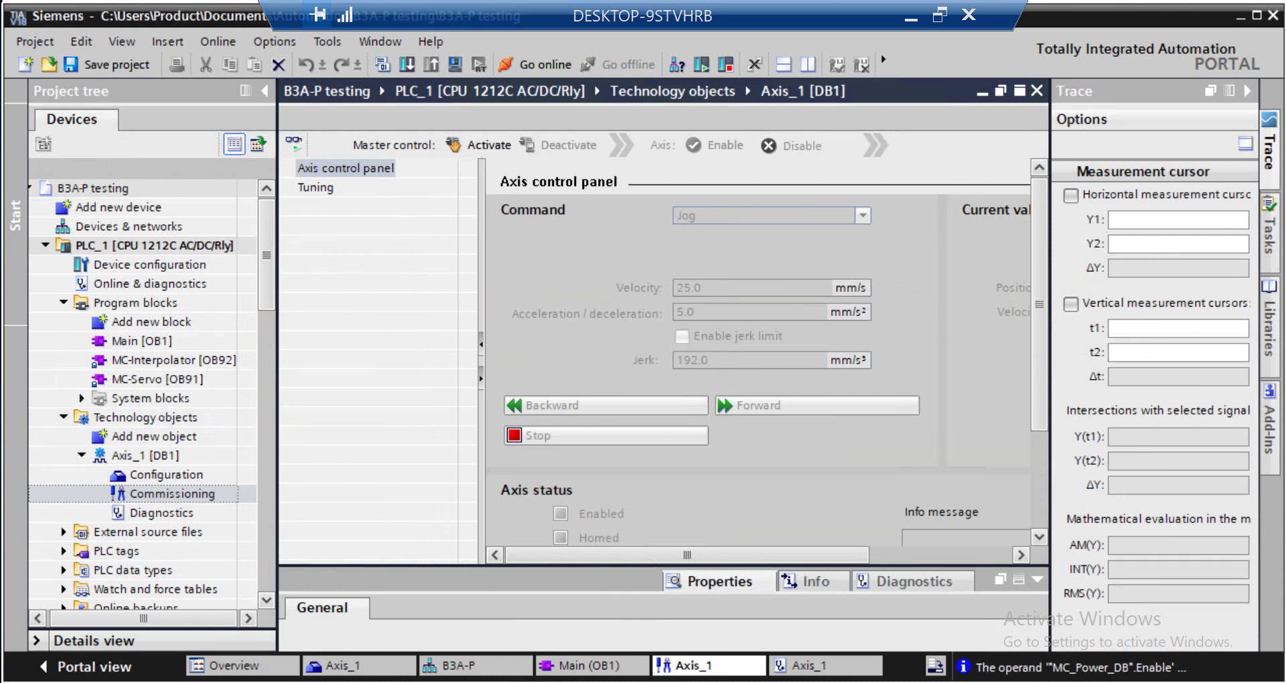
{"action": "left_click", "coordinate": [529, 59]}
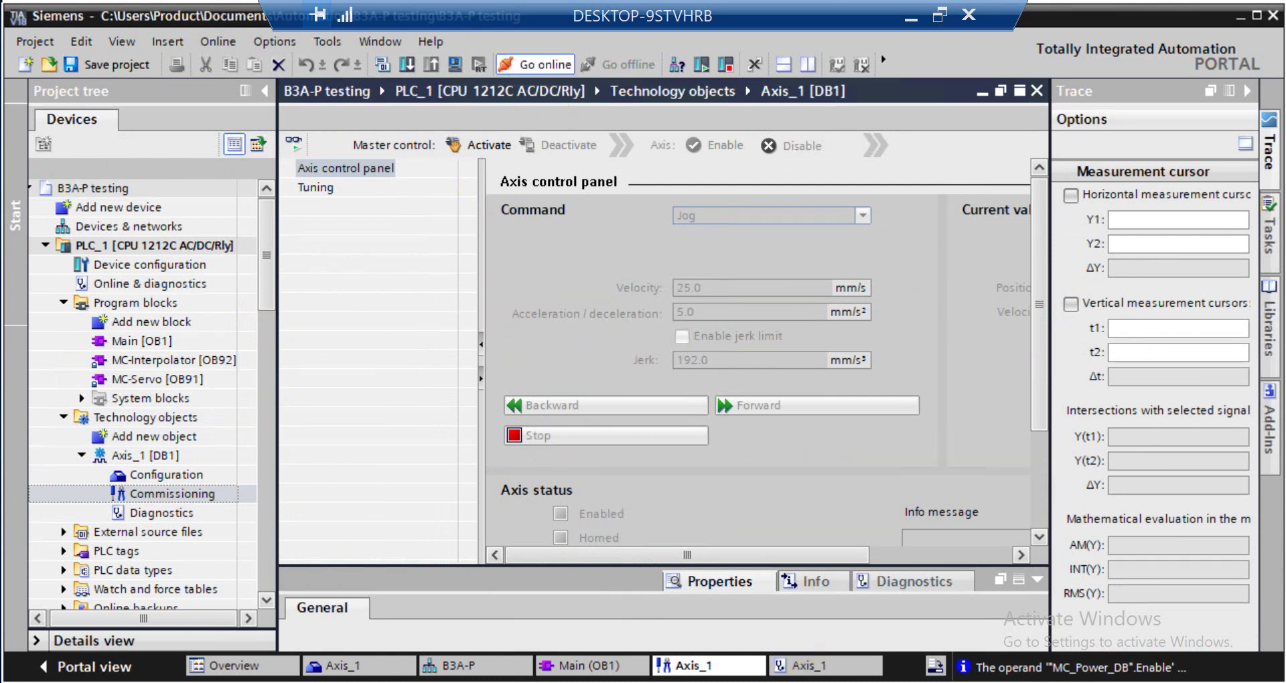
{"action": "double_click", "coordinate": [171, 512]}
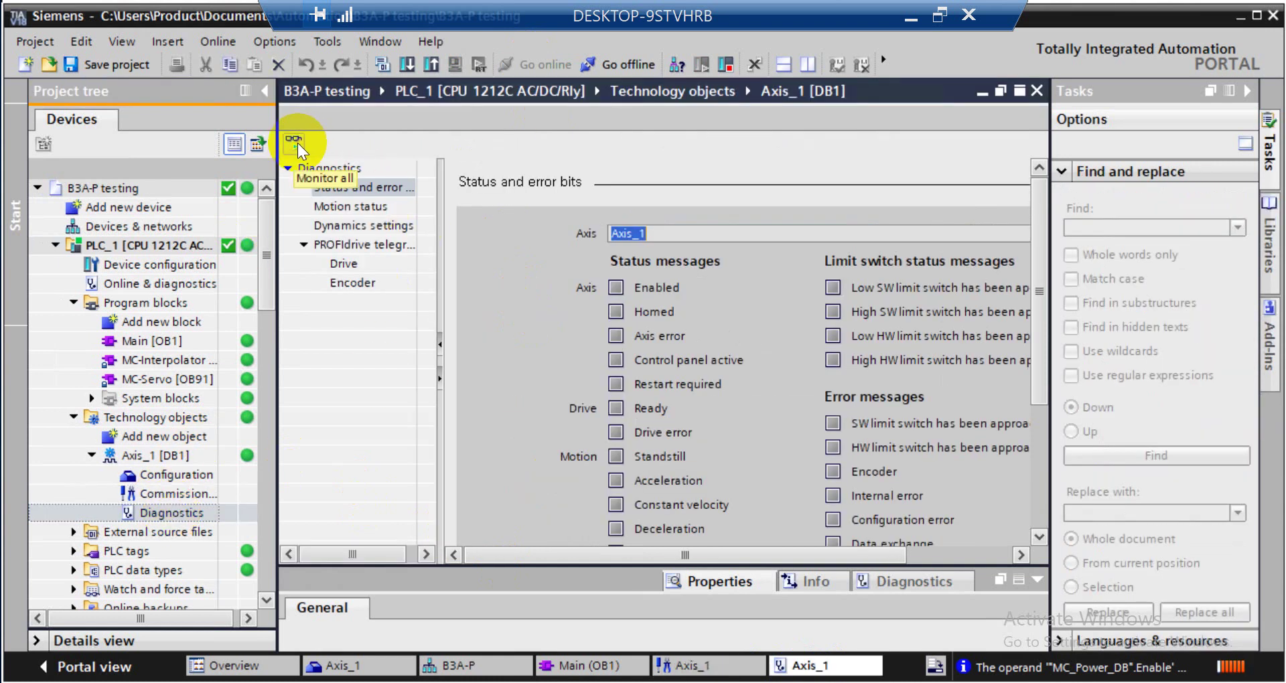
Monitor Axis_1 online through drive, encoder and motion status pages, then reopen Commissioning
{"action": "left_click", "coordinate": [295, 142]}
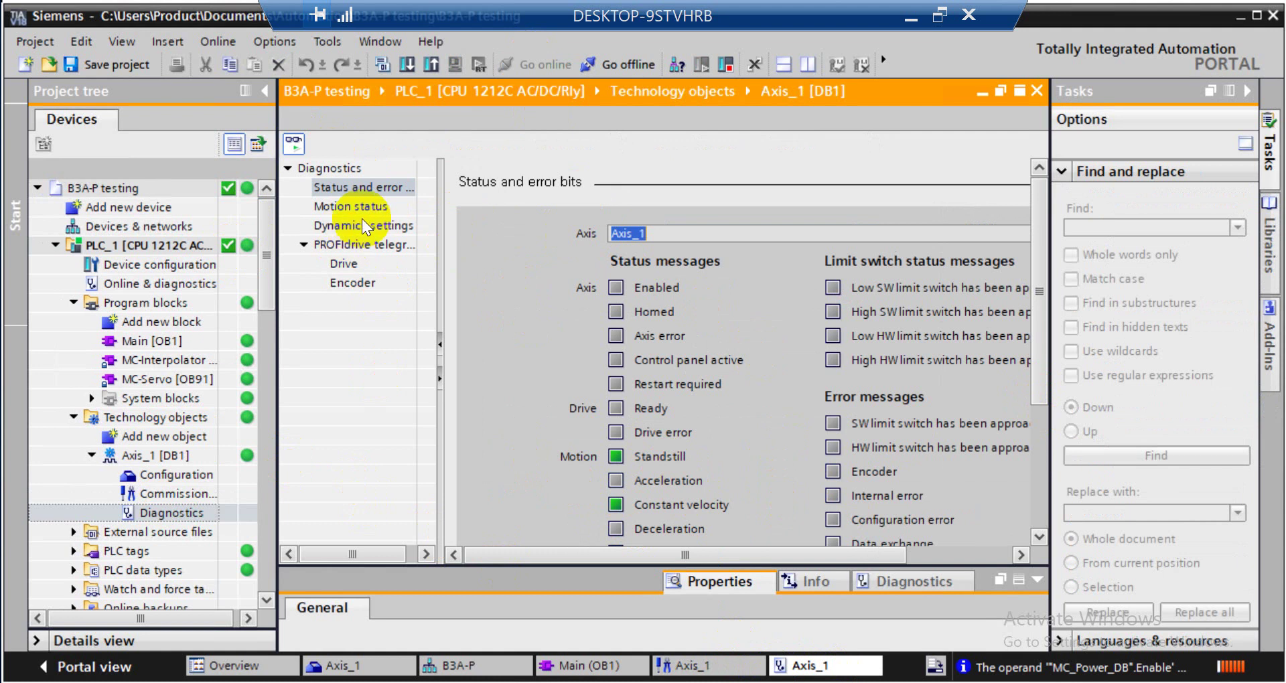
{"action": "left_click", "coordinate": [343, 263]}
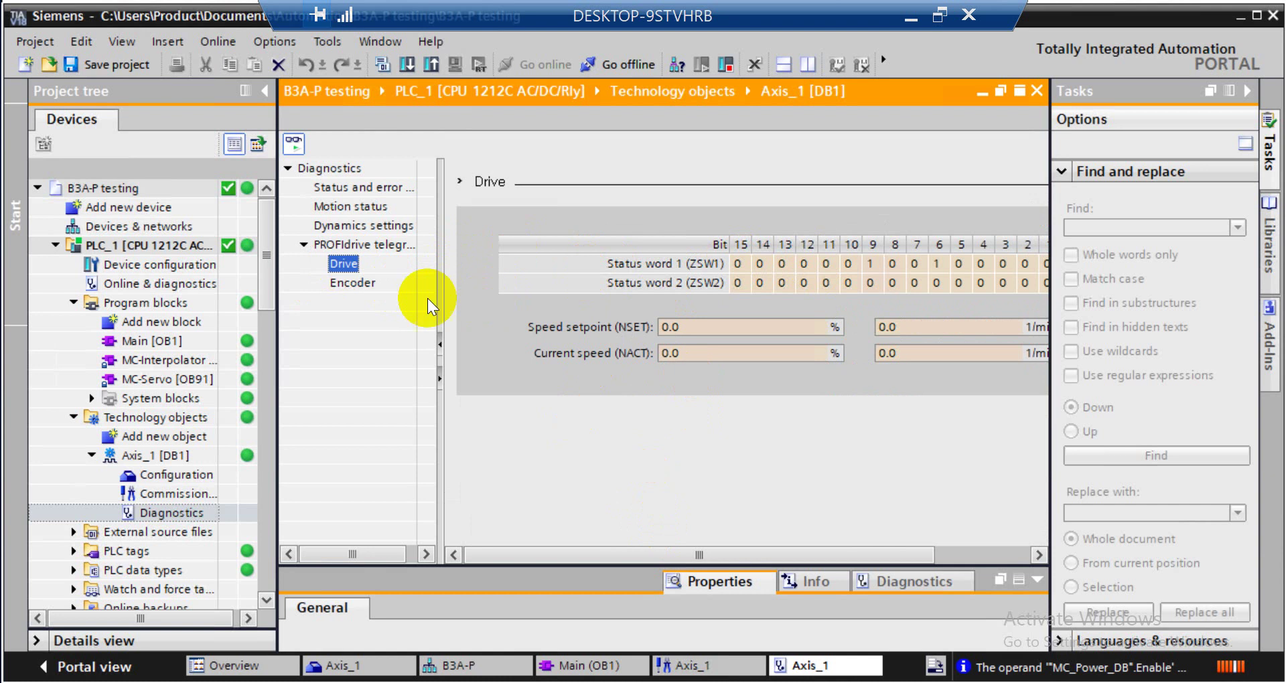
{"action": "left_click", "coordinate": [361, 276]}
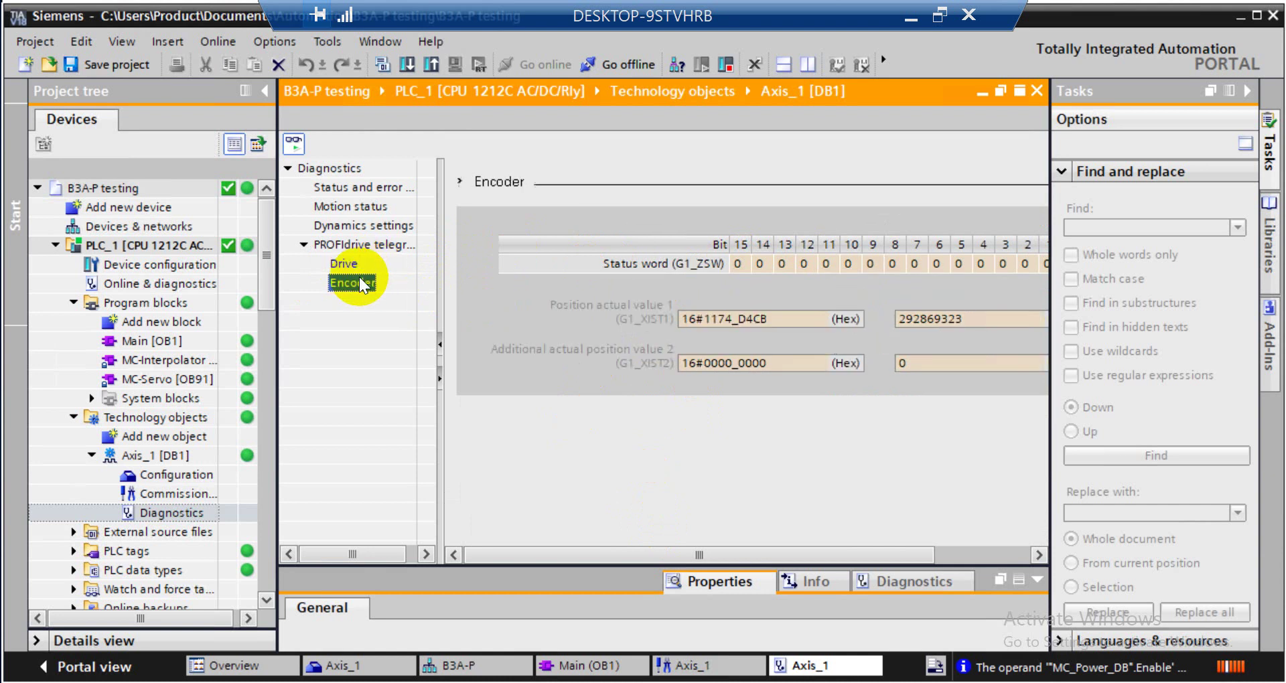
{"action": "left_click", "coordinate": [376, 207]}
{"action": "left_click", "coordinate": [359, 187]}
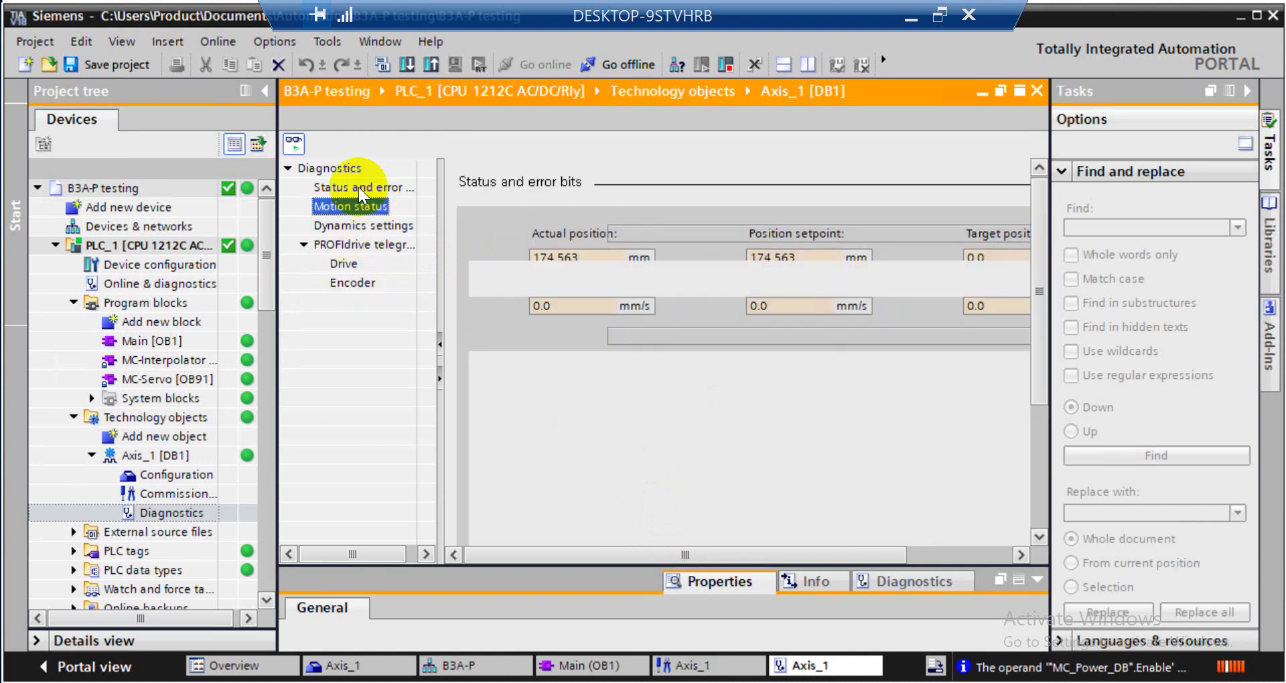
{"action": "left_click", "coordinate": [158, 492]}
{"action": "double_click", "coordinate": [158, 493]}
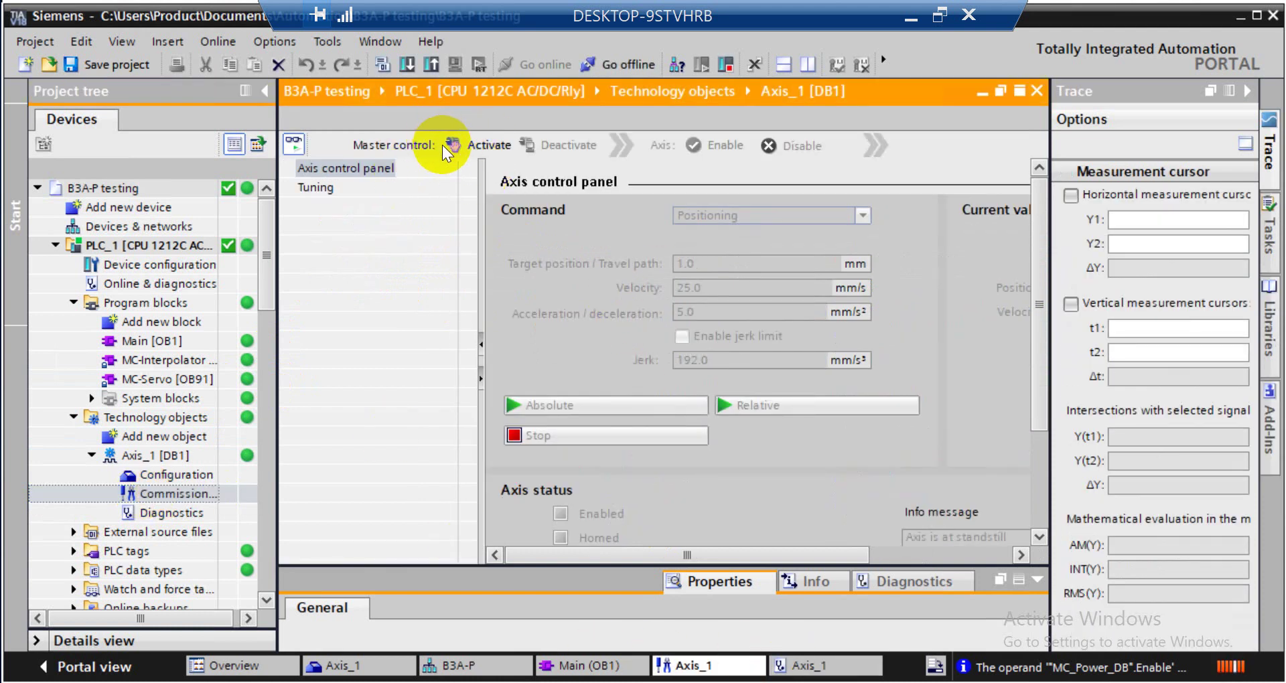
Take master control, enable Axis_1, and keep Positioning as the command mode
{"action": "left_click", "coordinate": [477, 143]}
{"action": "left_click", "coordinate": [762, 585]}
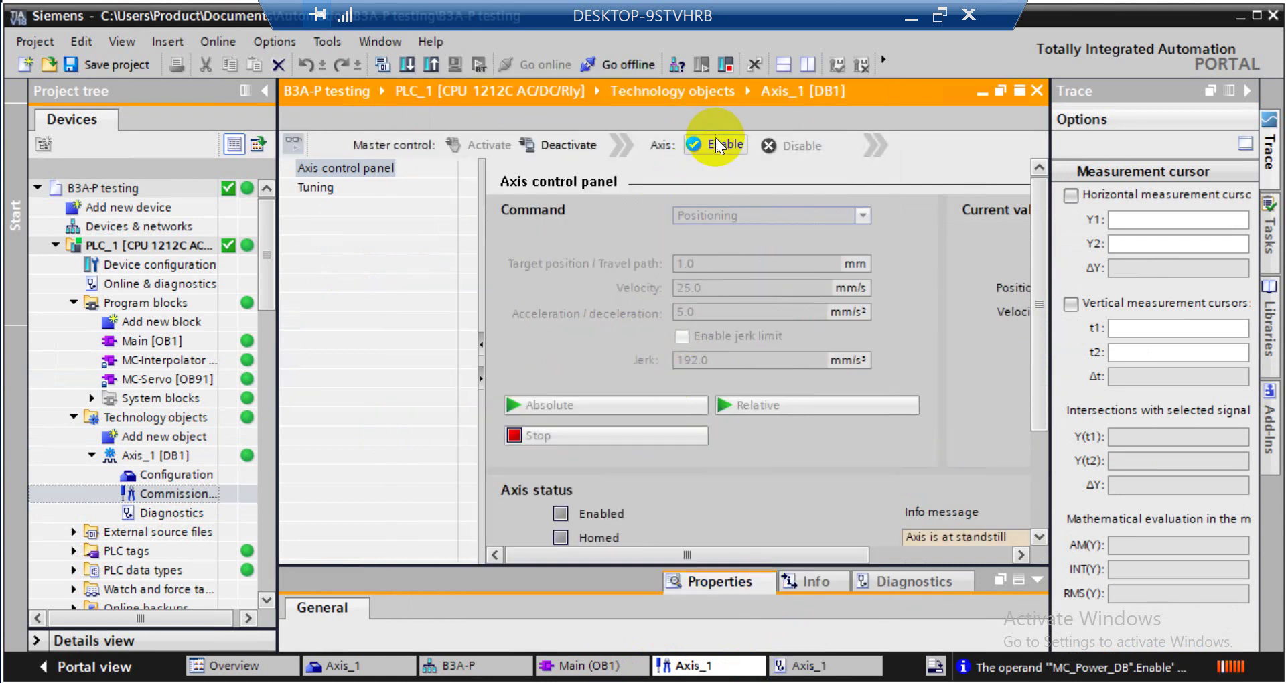
{"action": "left_click", "coordinate": [715, 142]}
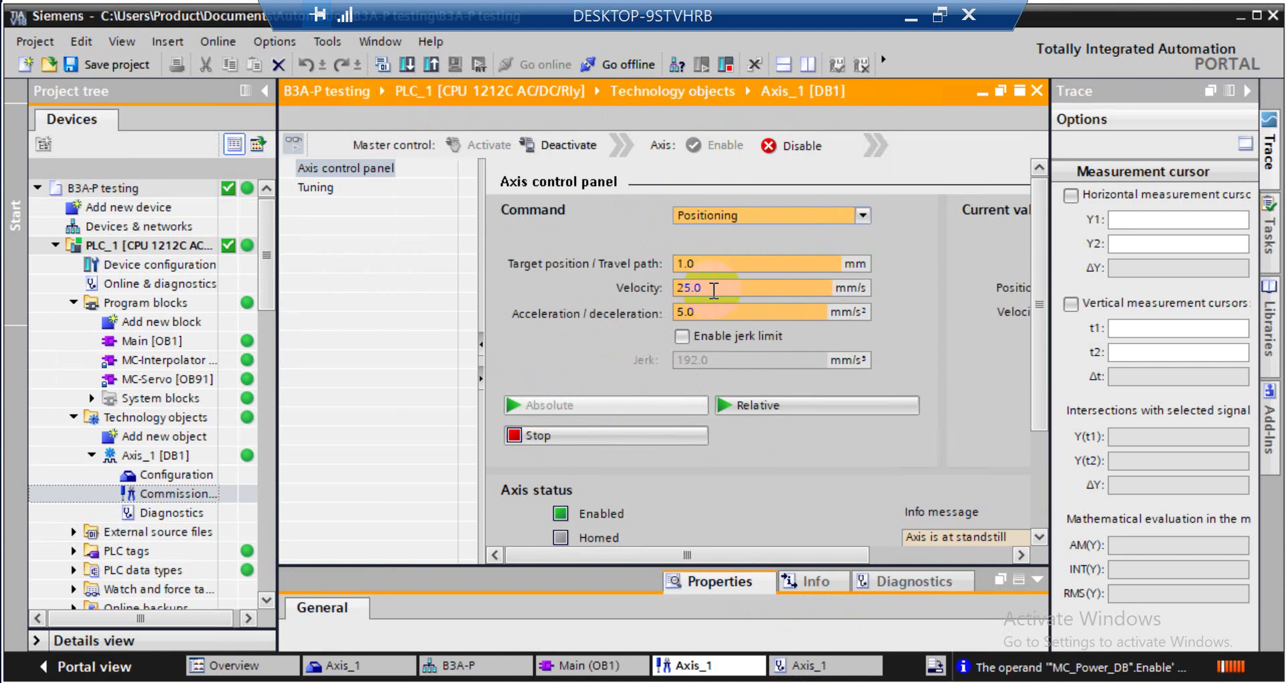
{"action": "left_click", "coordinate": [861, 215]}
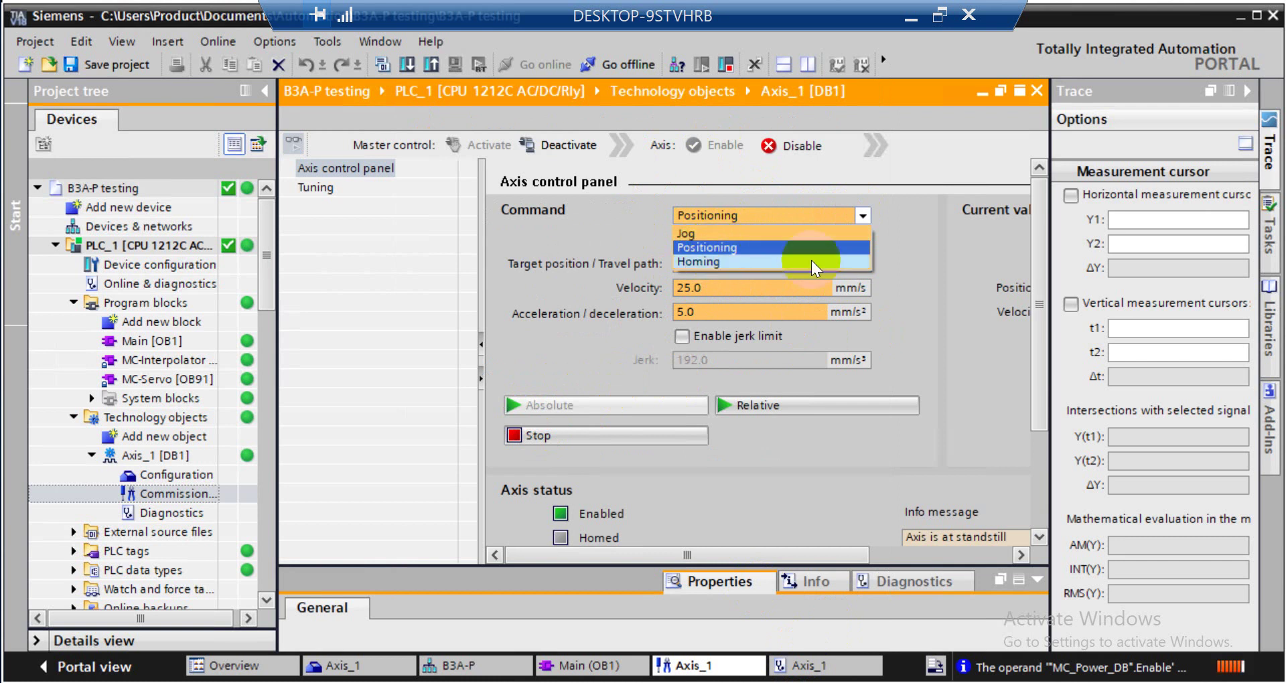
{"action": "left_click", "coordinate": [874, 554]}
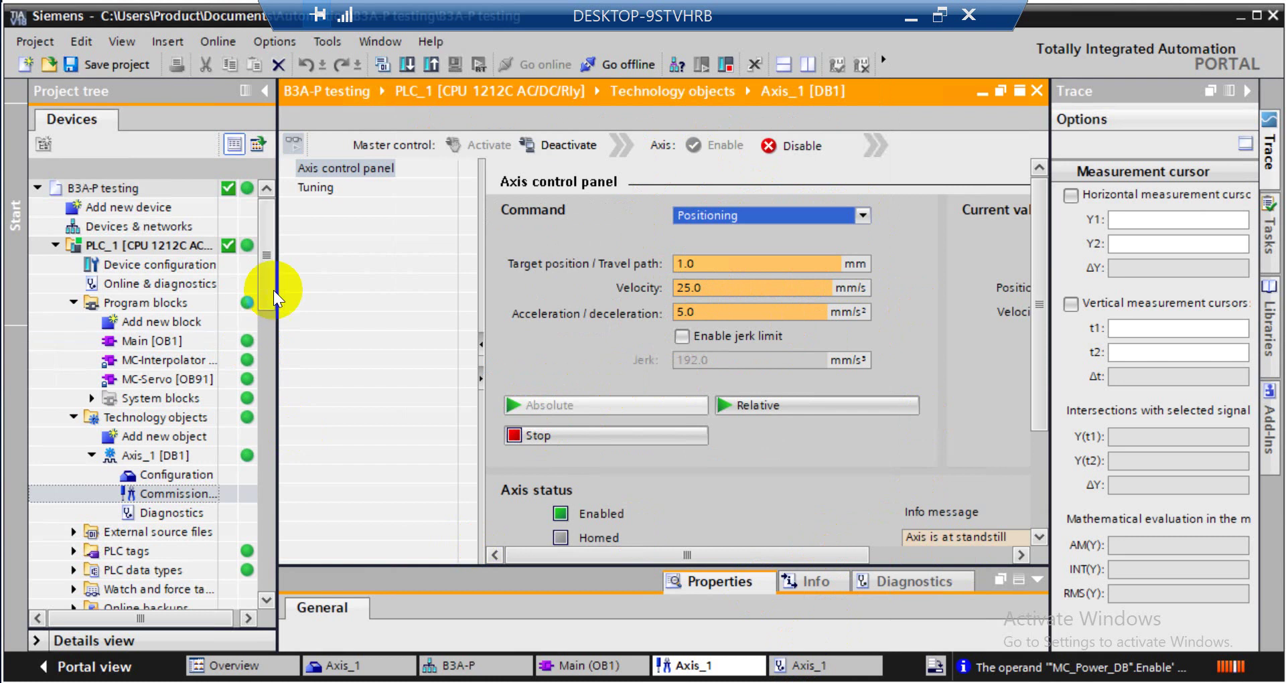
{"action": "left_click_drag", "start_coordinate": [266, 302], "coordinate": [275, 513]}
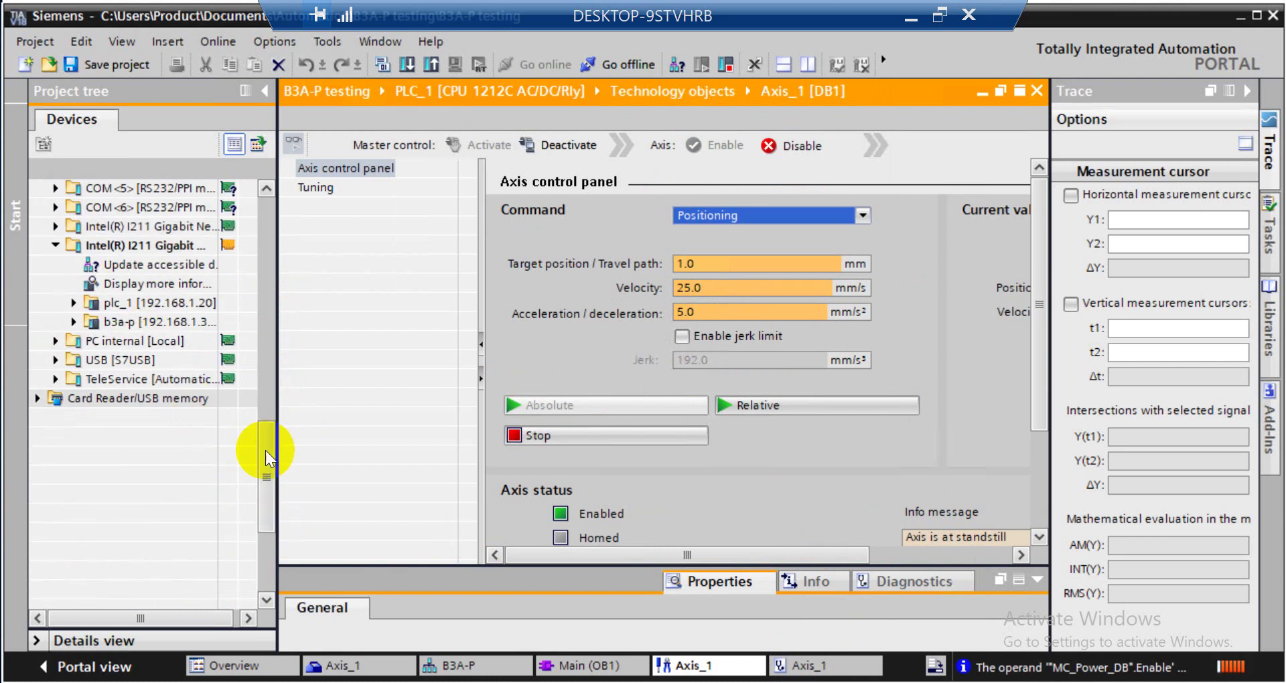
Rescan the Intel I211 adapter's accessible devices, finding plc_1 and b3a-p
{"action": "left_click_drag", "start_coordinate": [270, 436], "coordinate": [251, 421]}
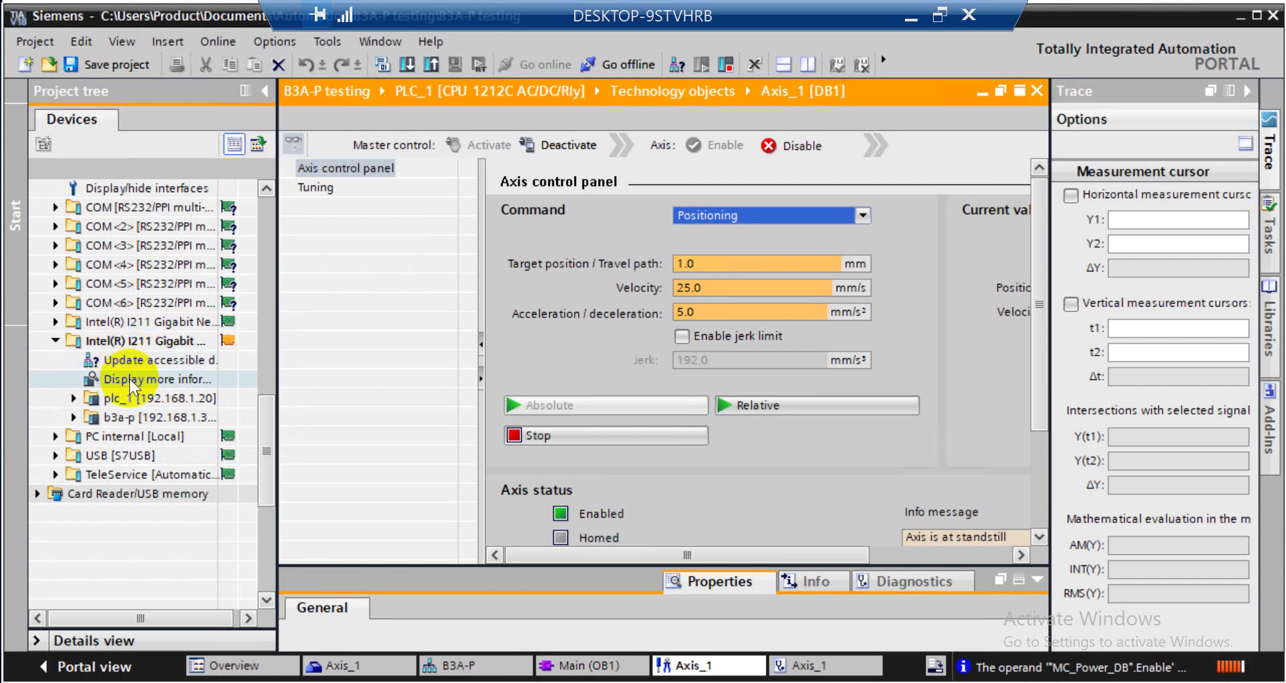
{"action": "left_click", "coordinate": [145, 360]}
{"action": "left_click", "coordinate": [144, 360]}
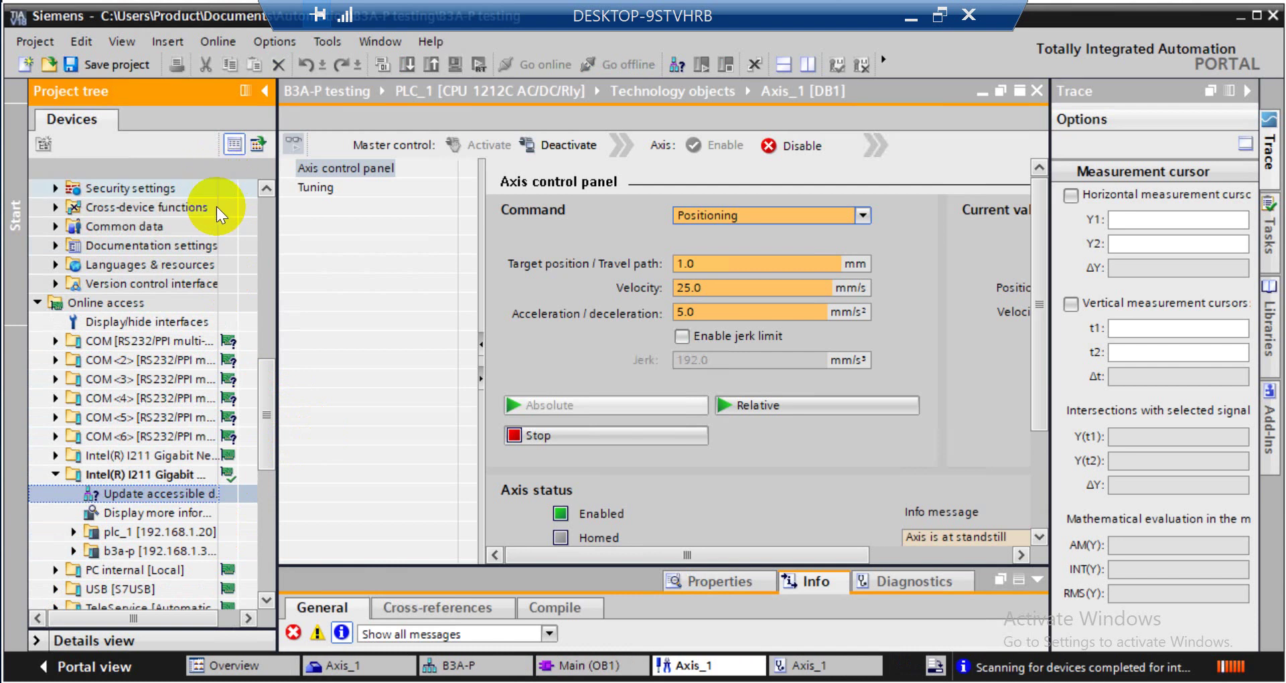
{"action": "left_click_drag", "start_coordinate": [266, 402], "coordinate": [282, 191]}
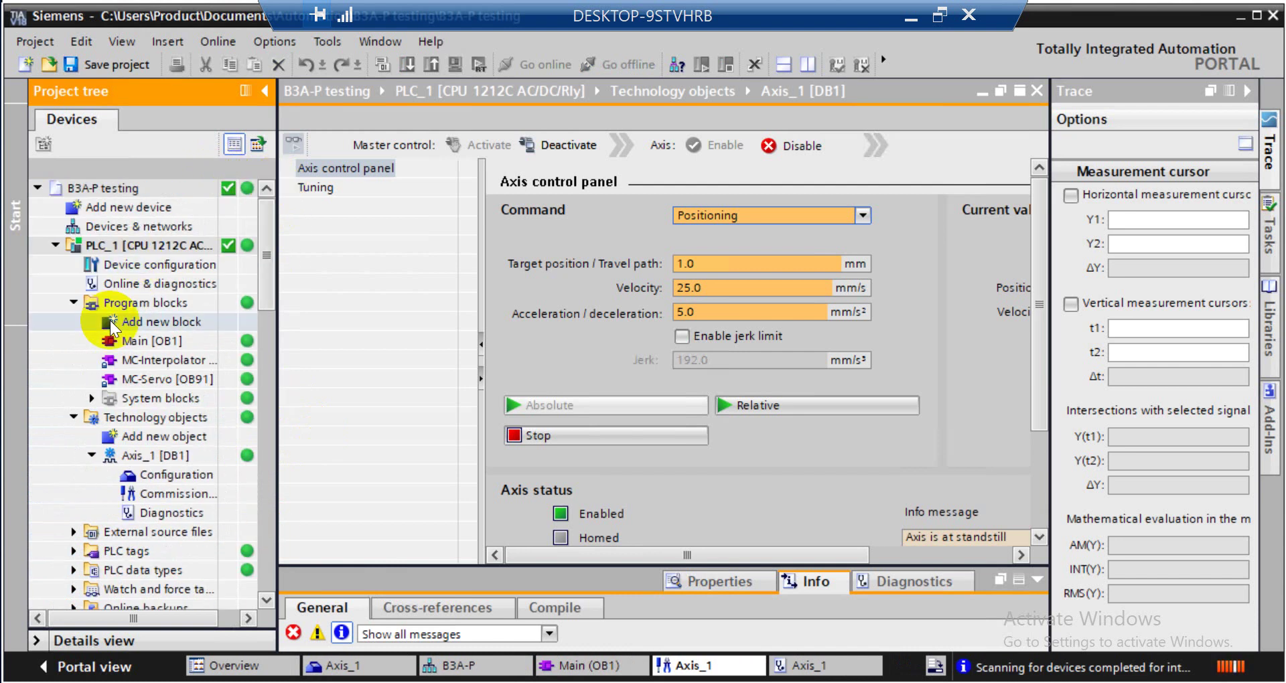
With Main [OB1] monitored online, deactivate Axis_1 master control in its commissioning panel, then return to Main [OB1]
{"action": "double_click", "coordinate": [151, 340]}
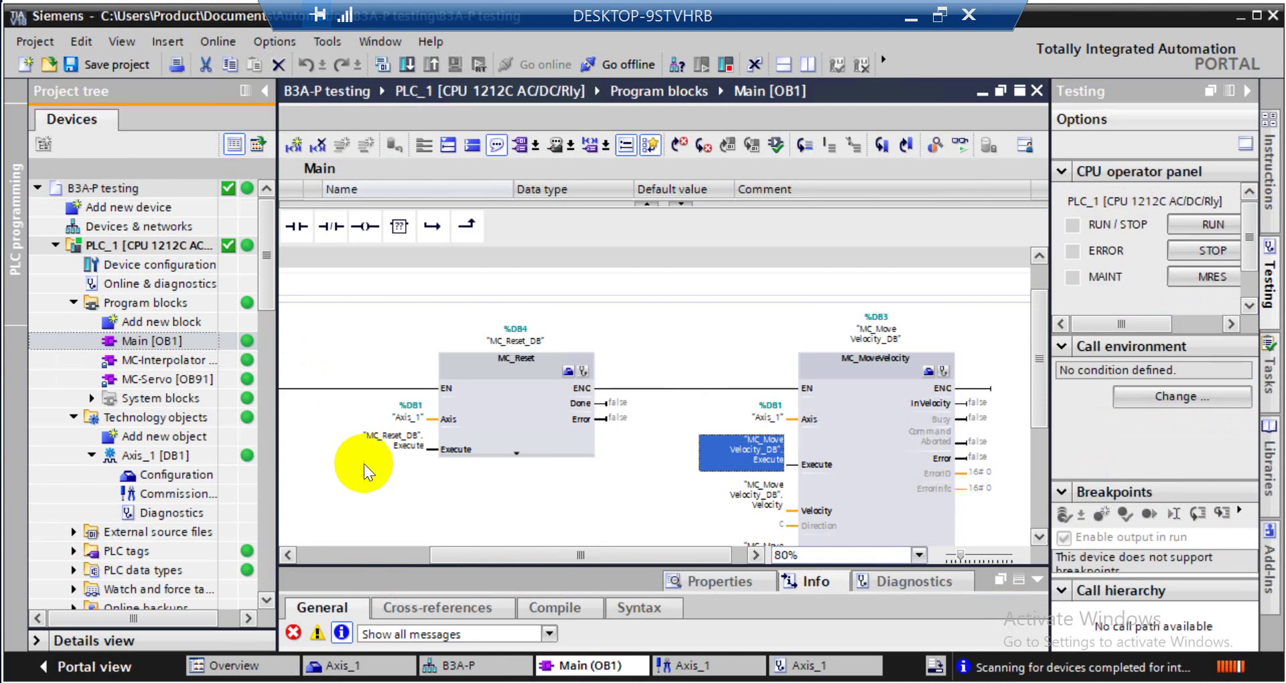
{"action": "left_click", "coordinate": [960, 145]}
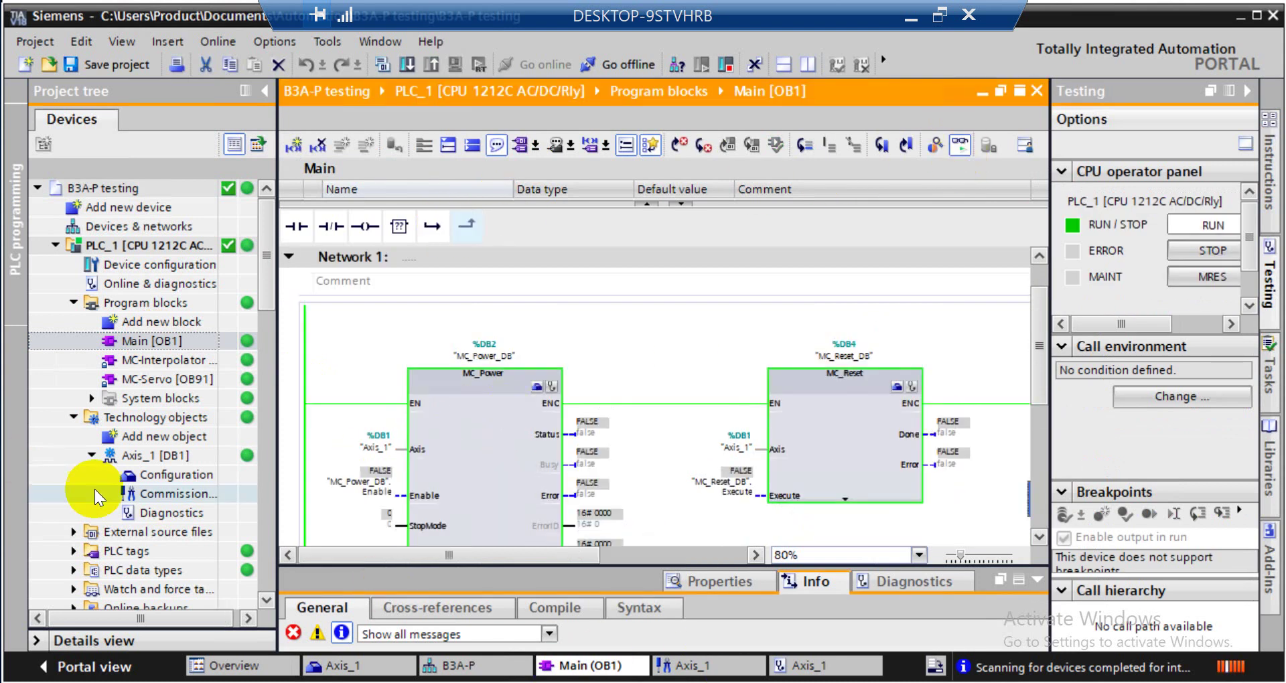
{"action": "double_click", "coordinate": [171, 495]}
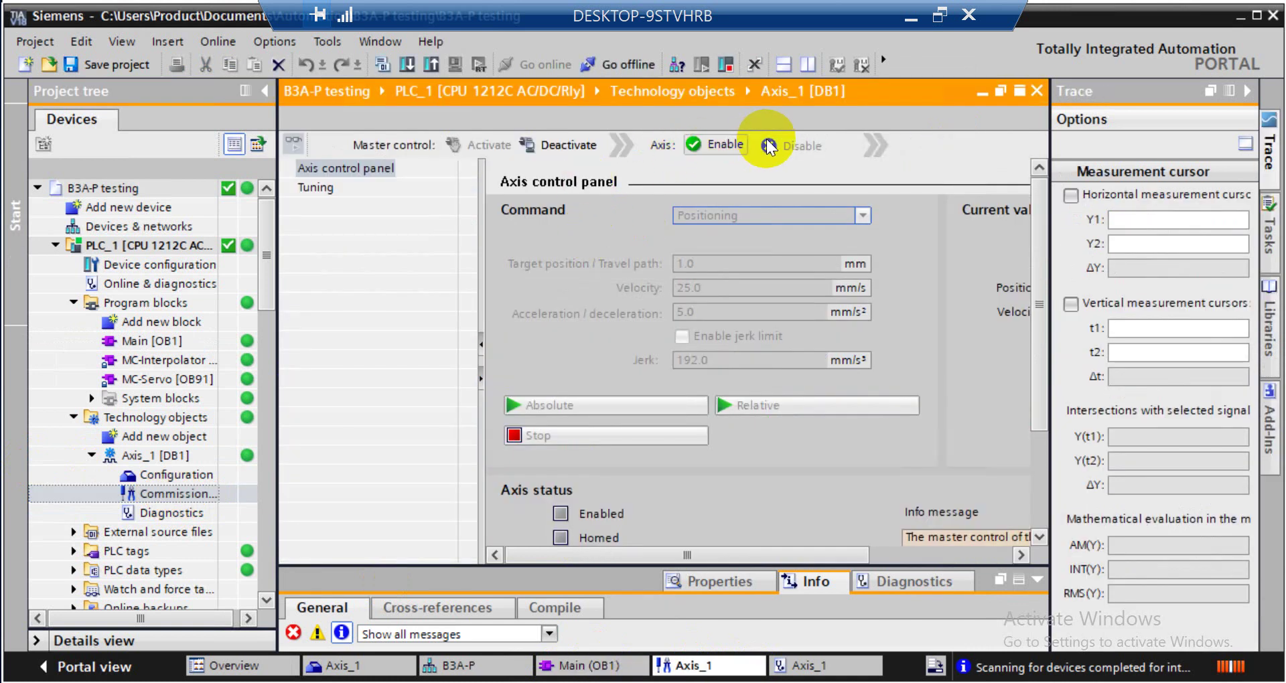
{"action": "left_click", "coordinate": [725, 141]}
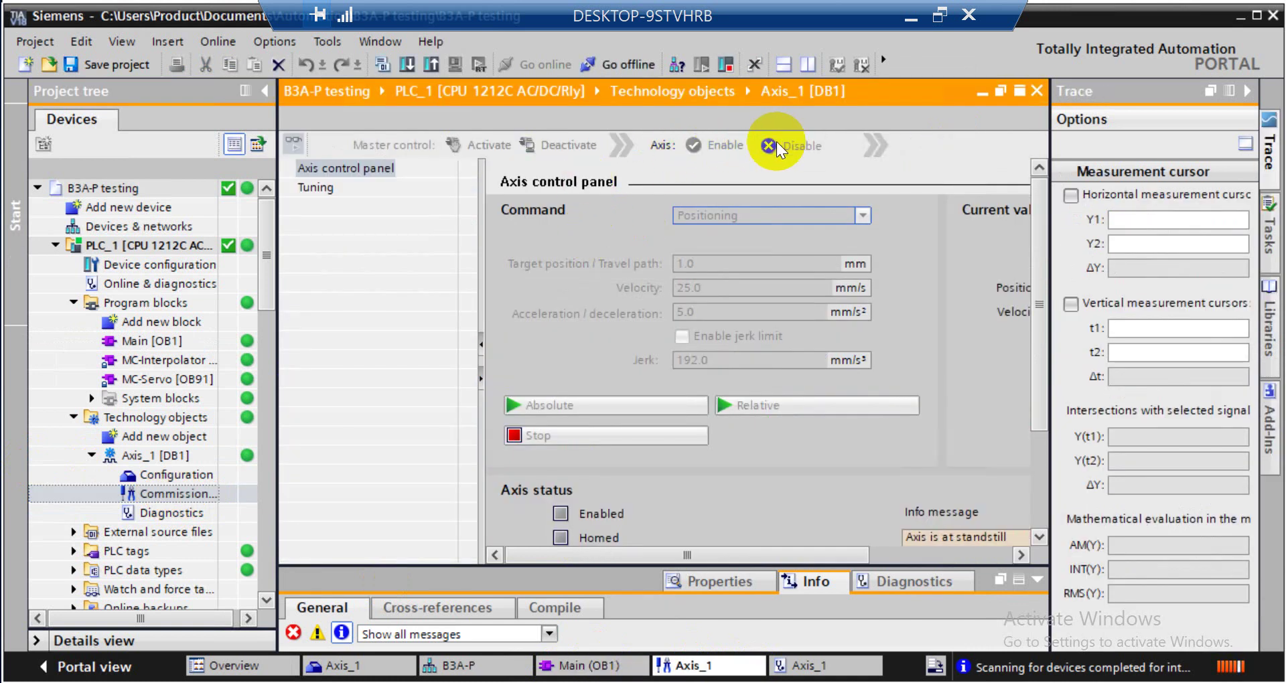
{"action": "left_click", "coordinate": [556, 140]}
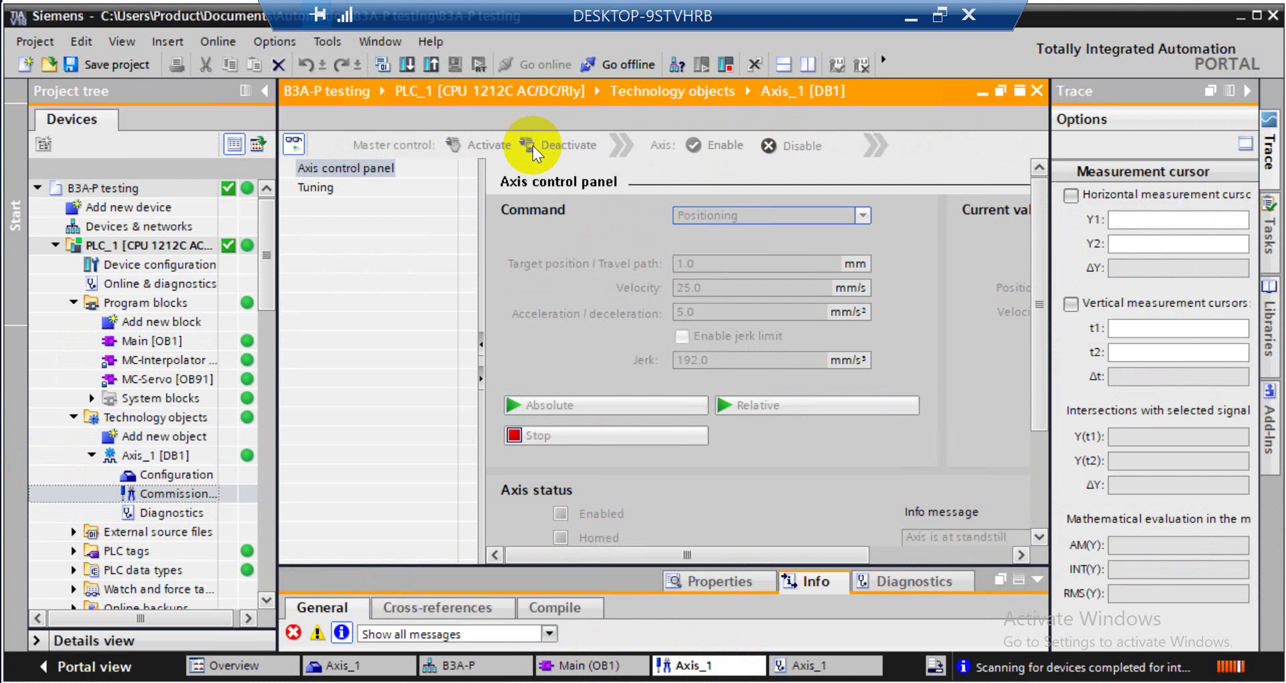
{"action": "double_click", "coordinate": [159, 341]}
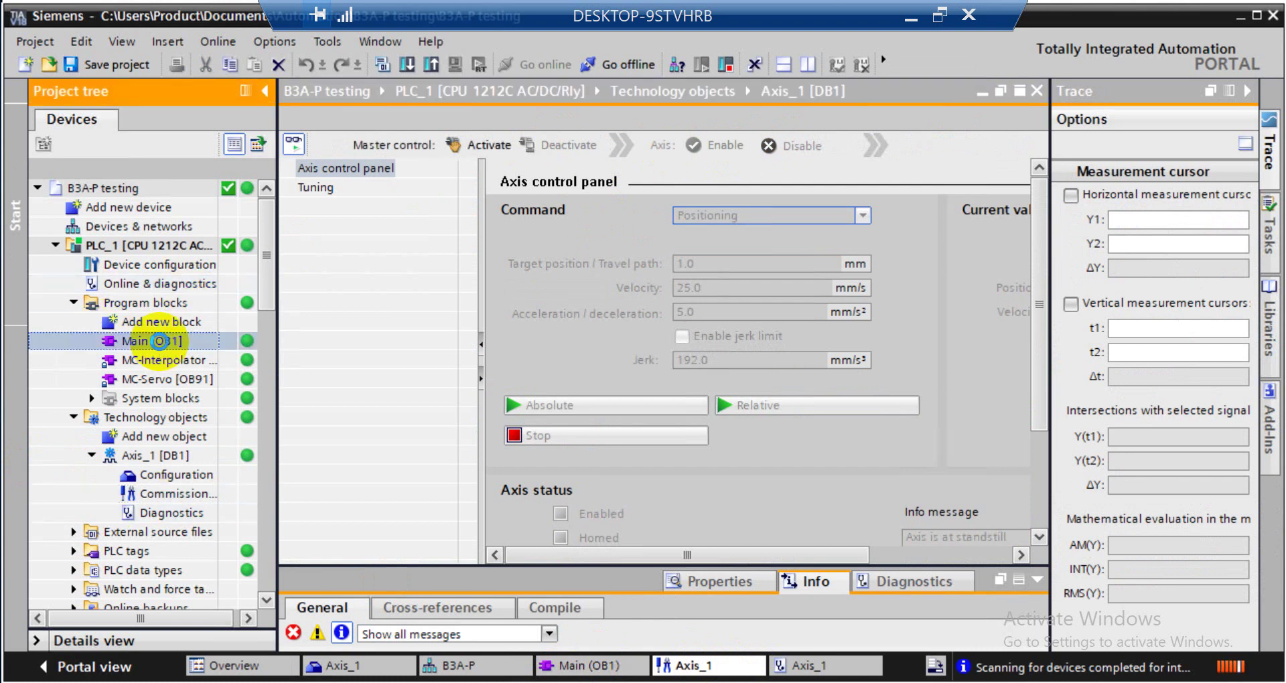
Set MC_Power's Enable input to TRUE so the B3 drive goes Servo ON, then switch to ASDA-Soft
{"action": "scroll", "coordinate": [632, 362], "scroll_direction": "down", "scroll_amount": 3}
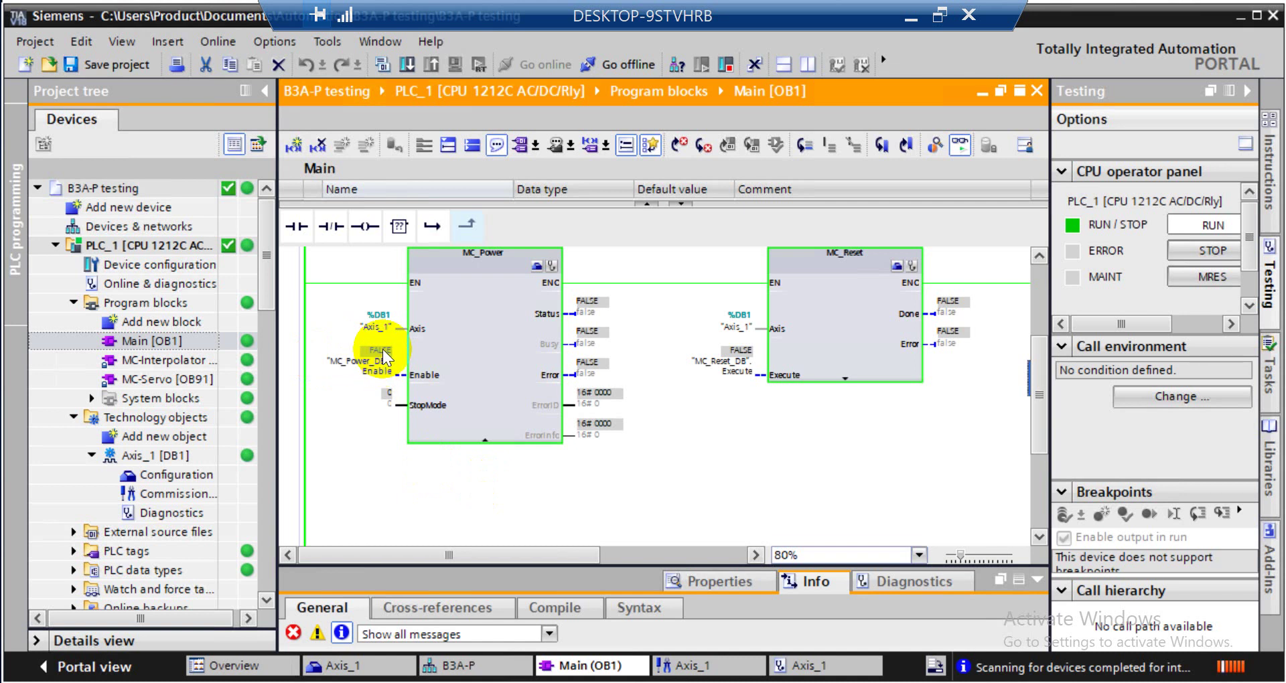
{"action": "key", "text": "ctrl+F2"}
{"action": "left_click", "coordinate": [675, 409]}
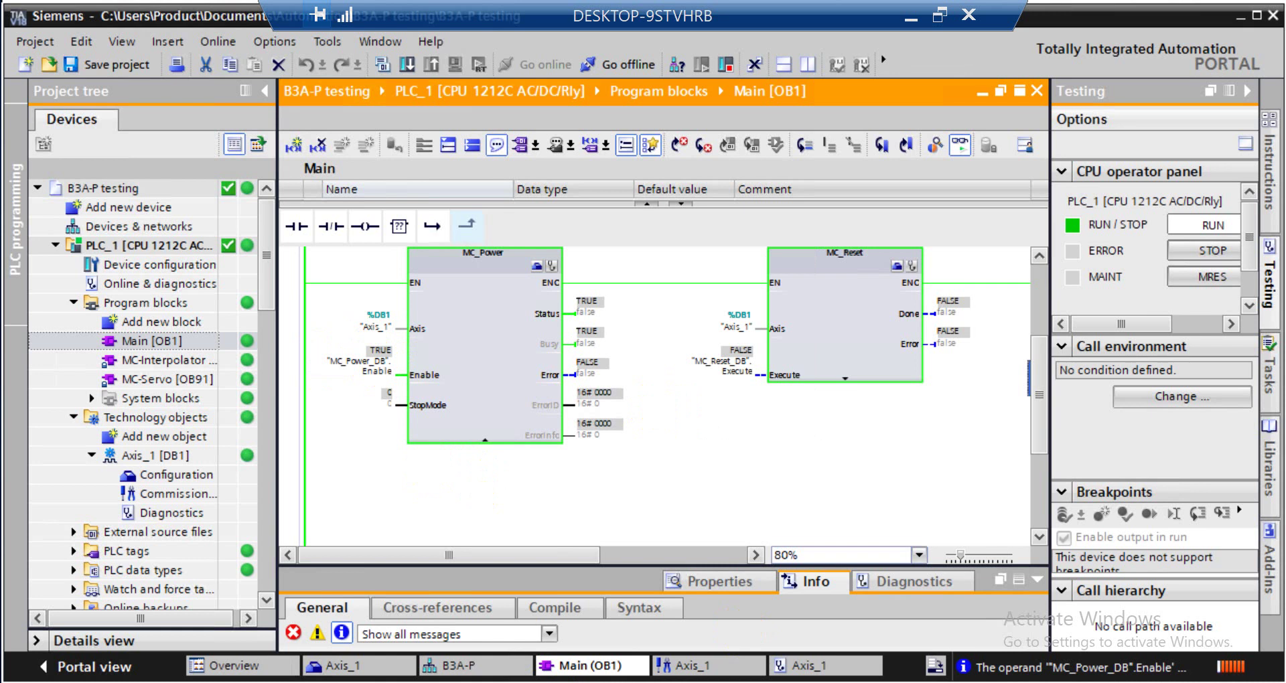
{"action": "left_click", "coordinate": [910, 18]}
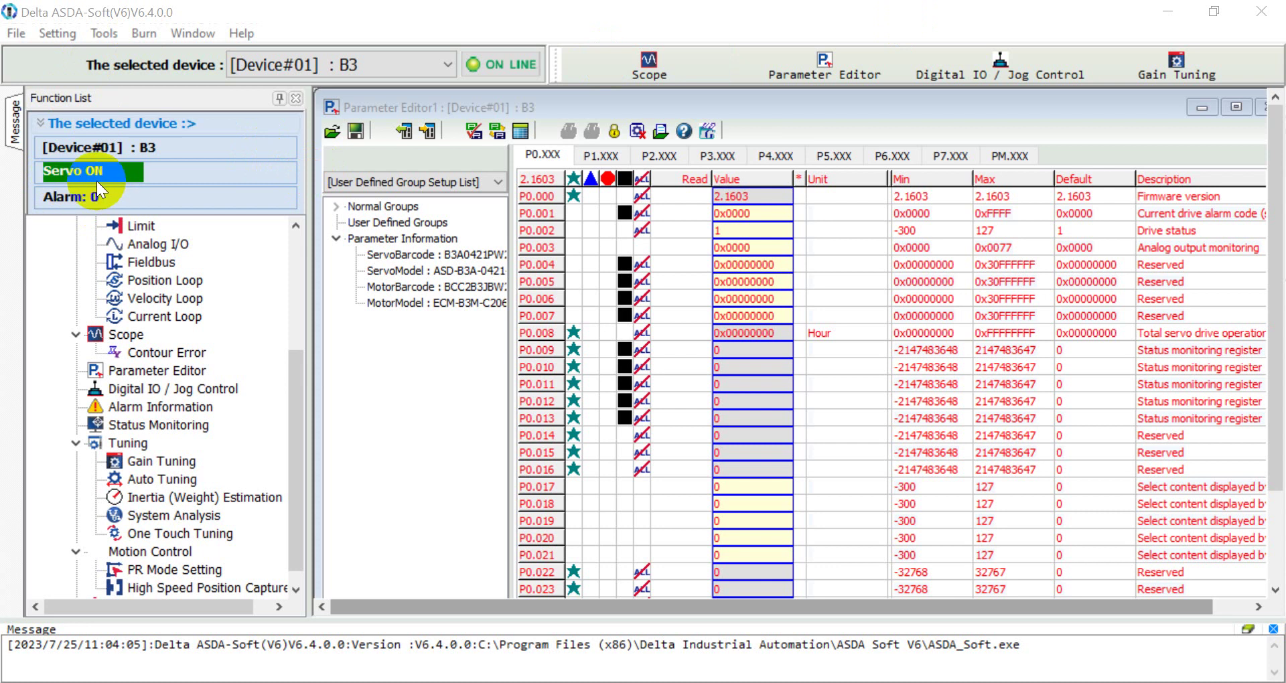
Open the ASDA-Soft scope, assign Motor speed: real-time [rpm] to CH1, and start capturing
{"action": "left_click", "coordinate": [626, 67]}
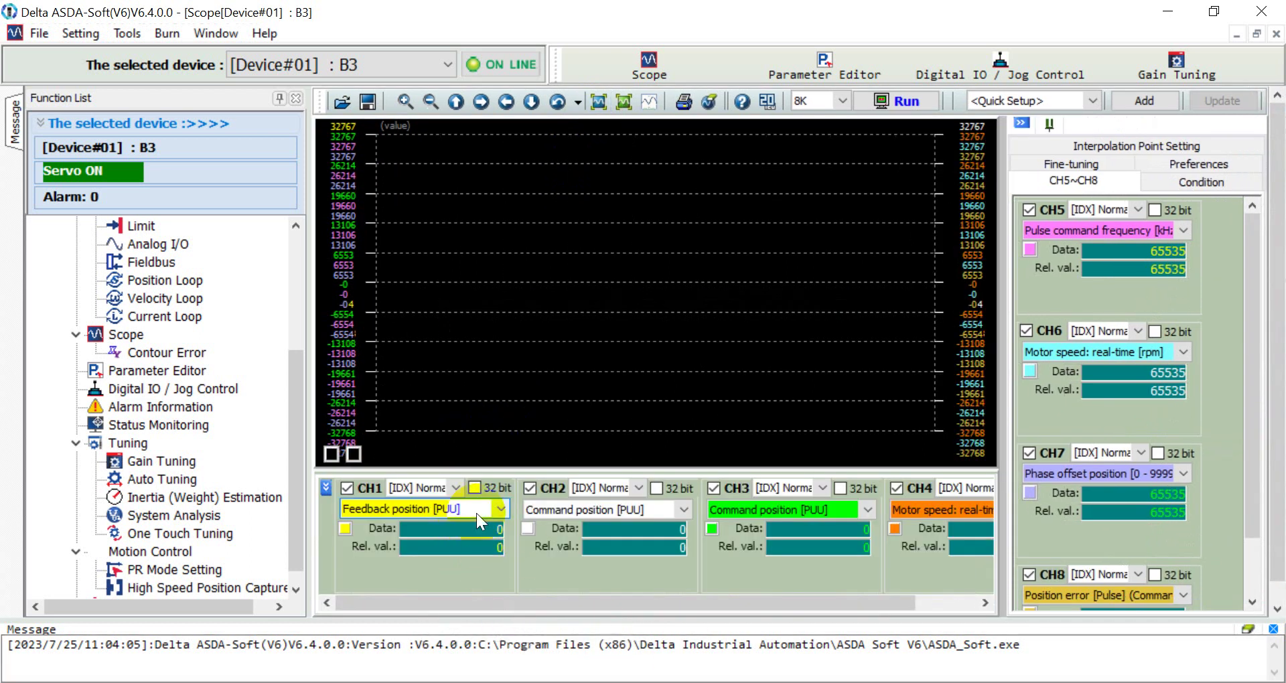
{"action": "left_click", "coordinate": [496, 507]}
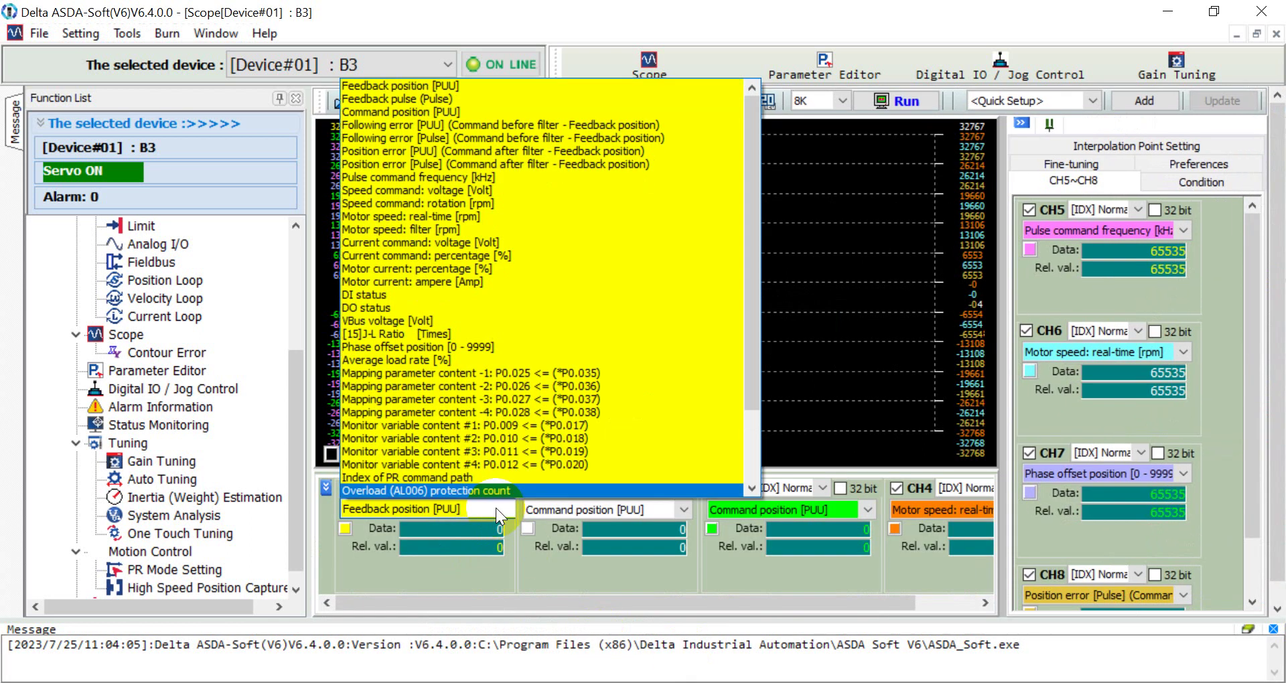
{"action": "left_click", "coordinate": [464, 215]}
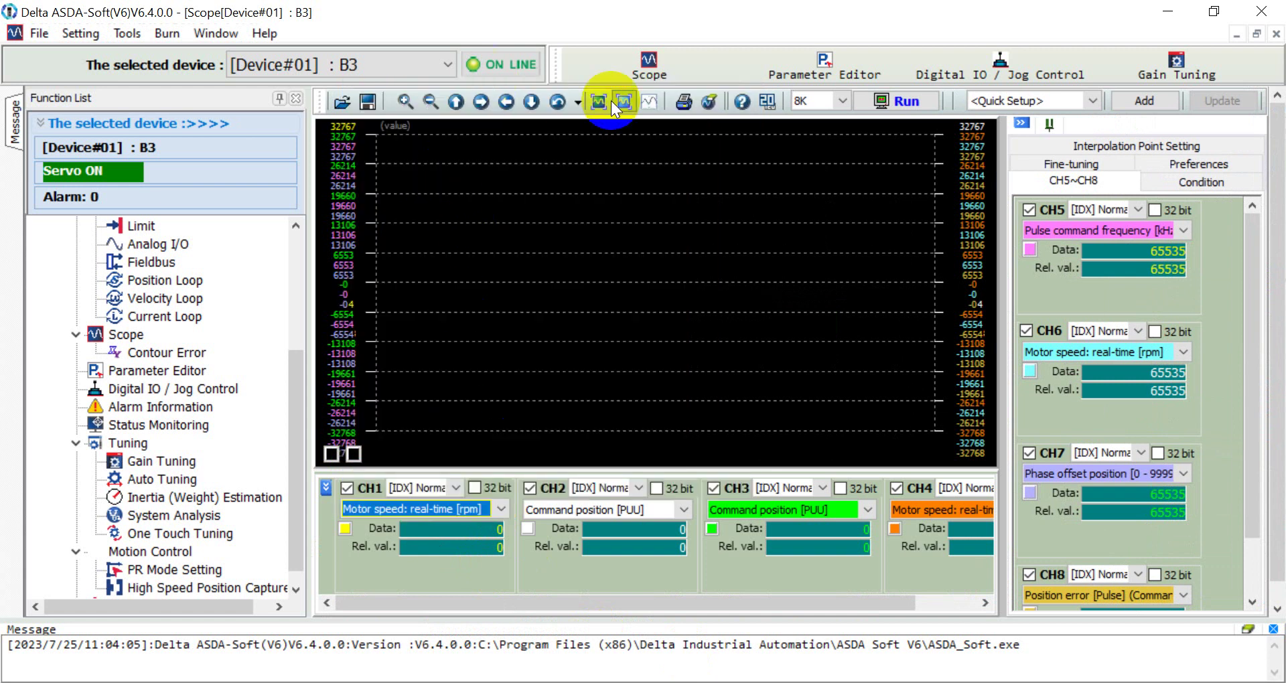
{"action": "left_click", "coordinate": [896, 101]}
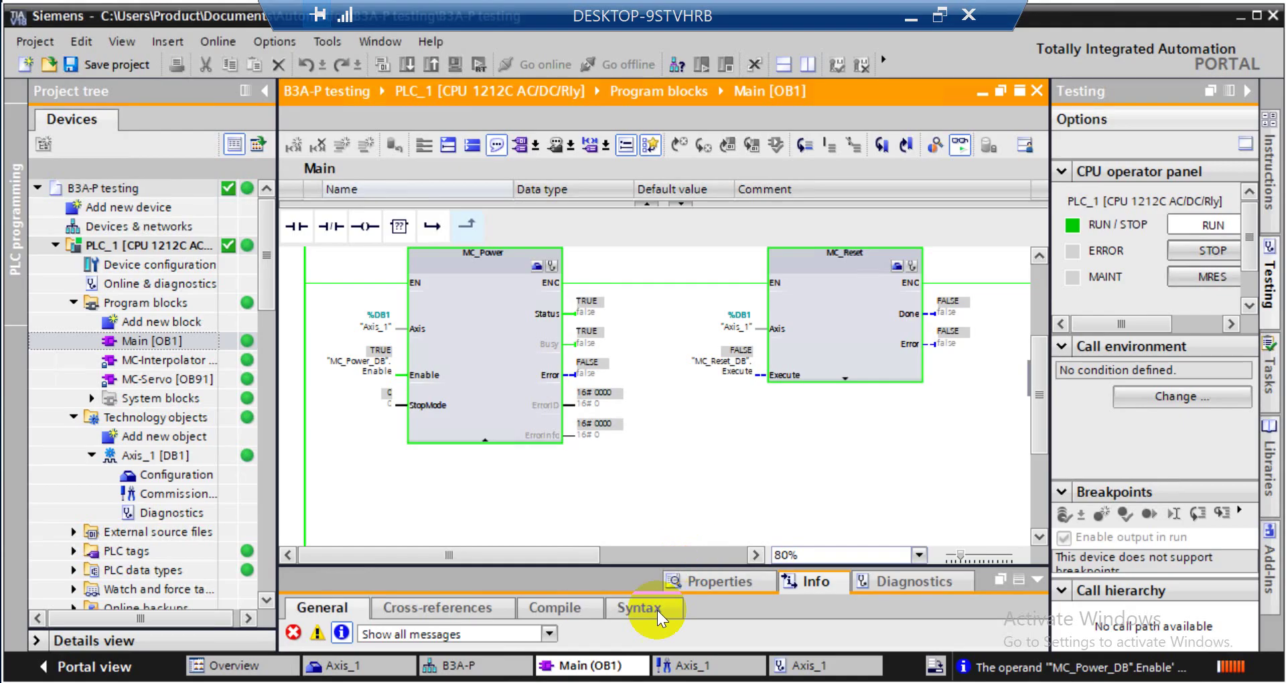
Set MC_MoveVelocity's Execute to TRUE and watch the motor speed climb in the ASDA-Soft scope
{"action": "left_click_drag", "start_coordinate": [600, 564], "coordinate": [723, 568]}
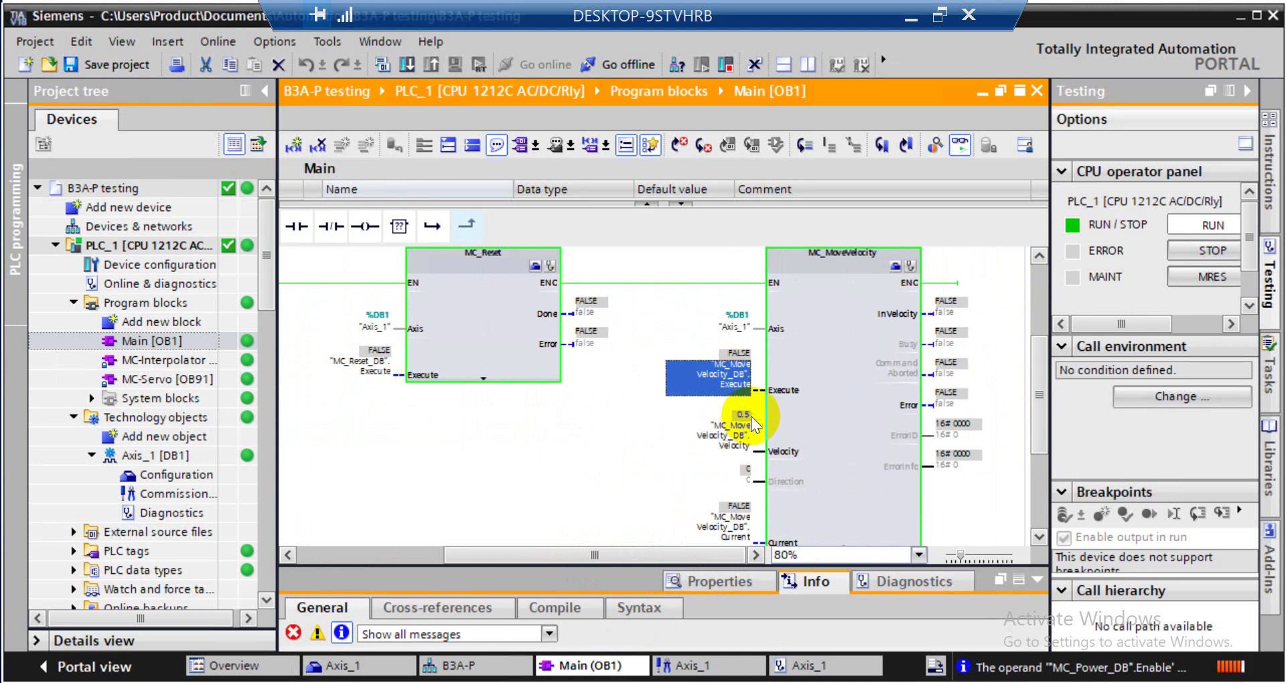
{"action": "double_click", "coordinate": [739, 359]}
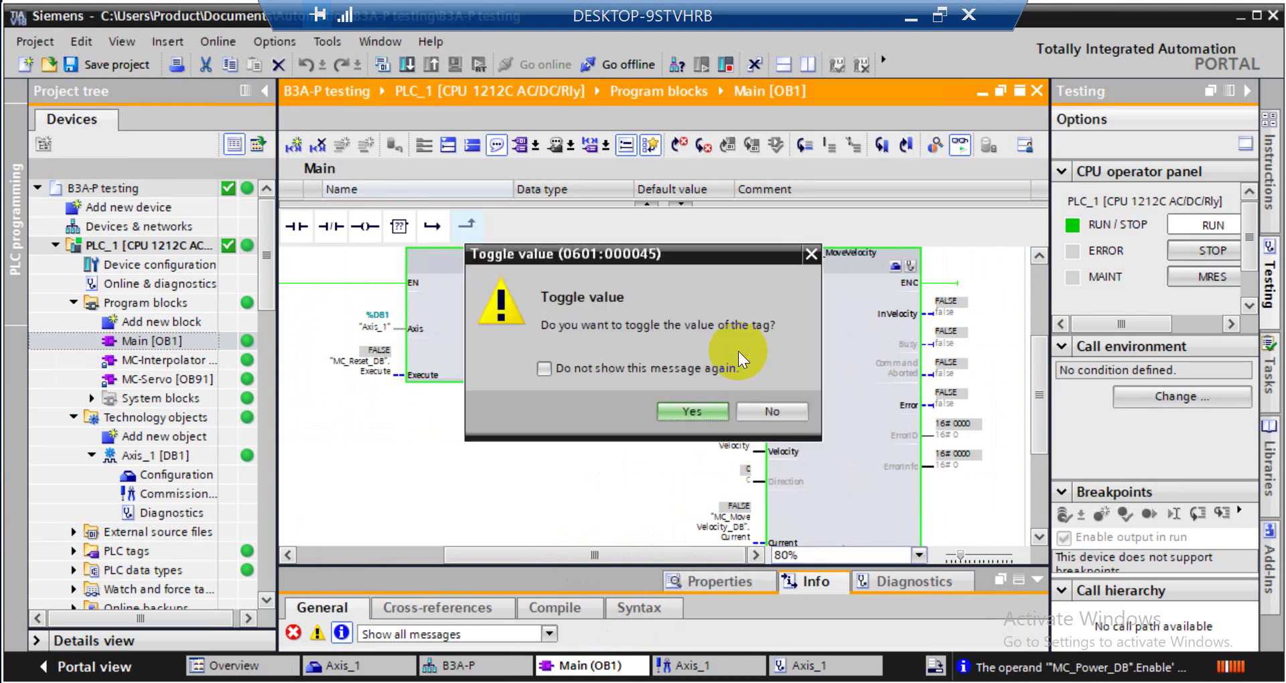
{"action": "left_click", "coordinate": [693, 408]}
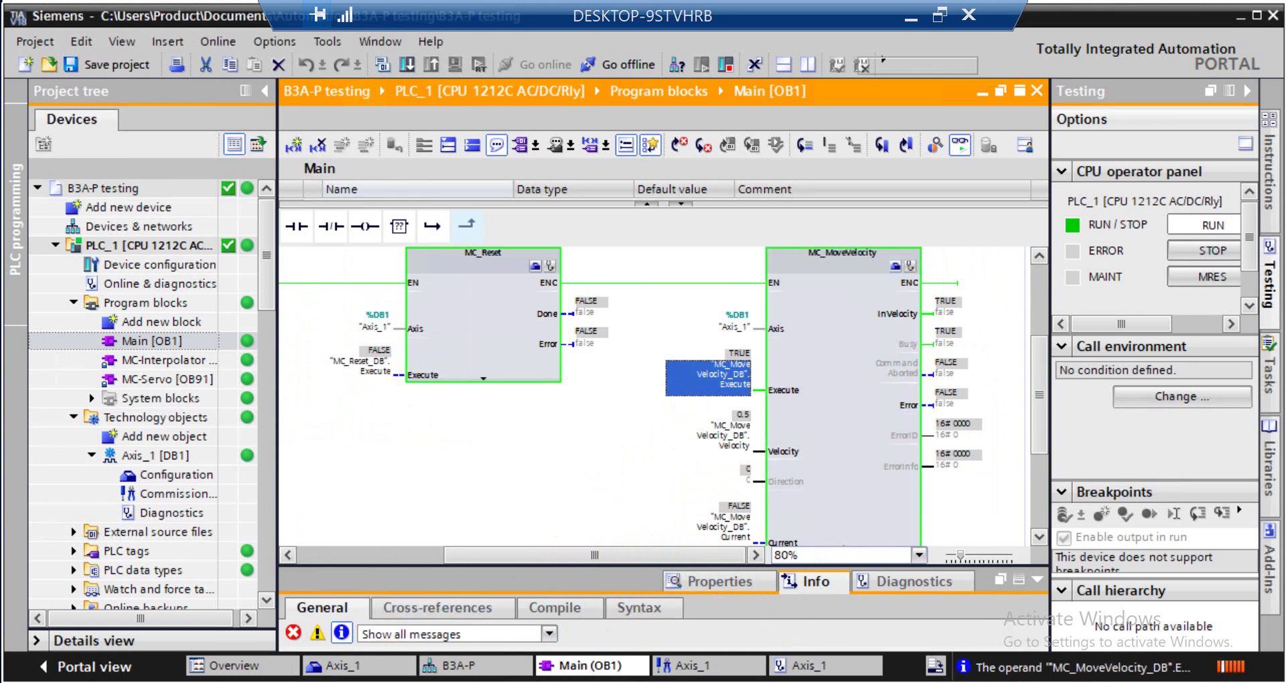
{"action": "left_click", "coordinate": [910, 16]}
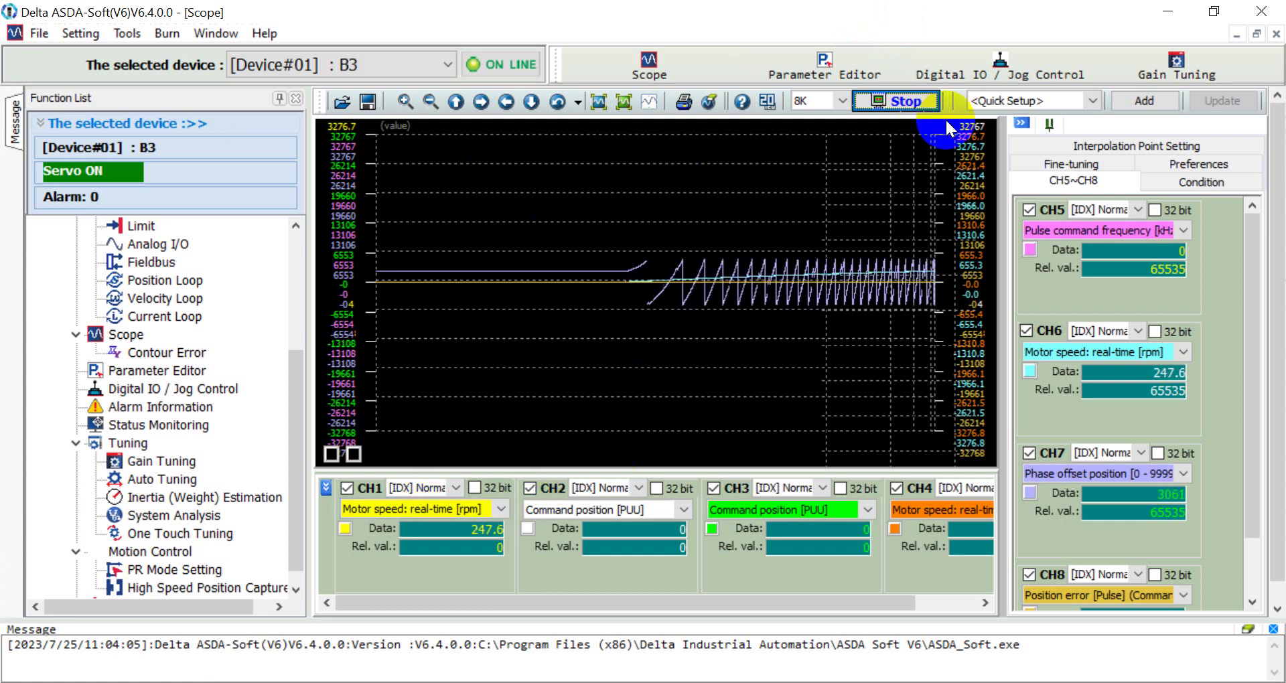
Stop the scope, turn off channels CH2–CH8, place a cursor on the CH1 trace, and restart capture
{"action": "left_click", "coordinate": [890, 100]}
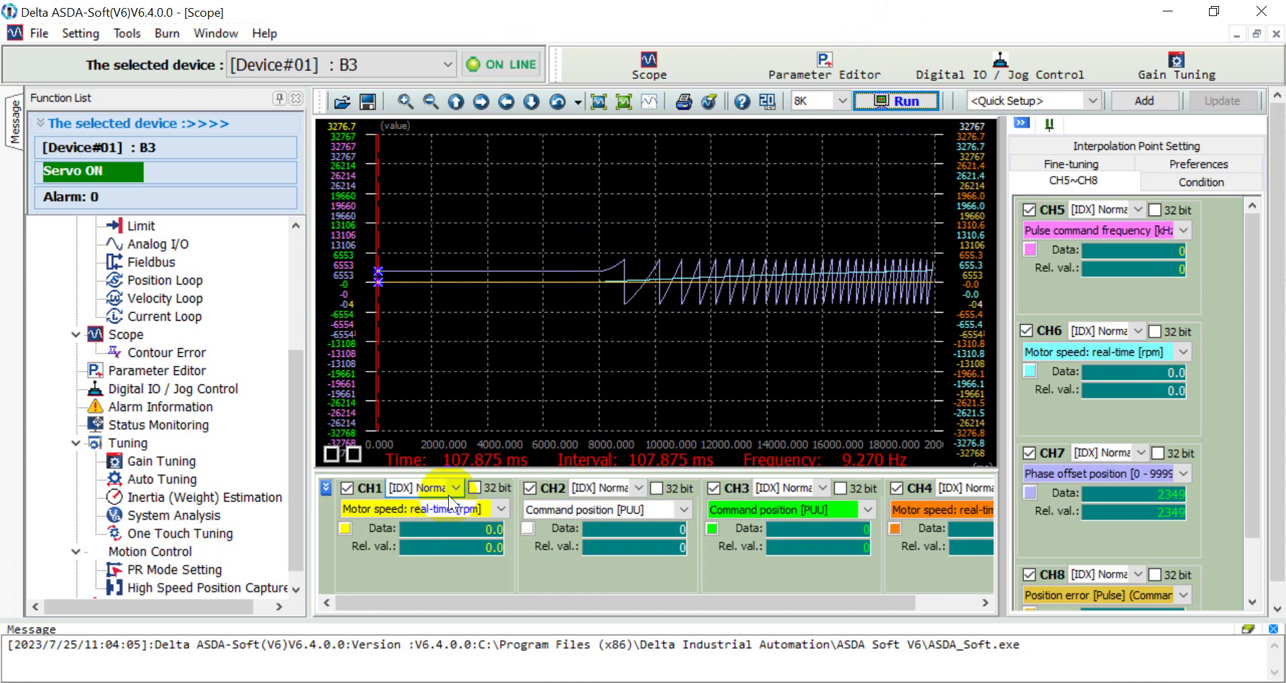
{"action": "left_click", "coordinate": [539, 487]}
{"action": "left_click", "coordinate": [722, 486]}
{"action": "left_click", "coordinate": [895, 488]}
{"action": "left_click", "coordinate": [1029, 210]}
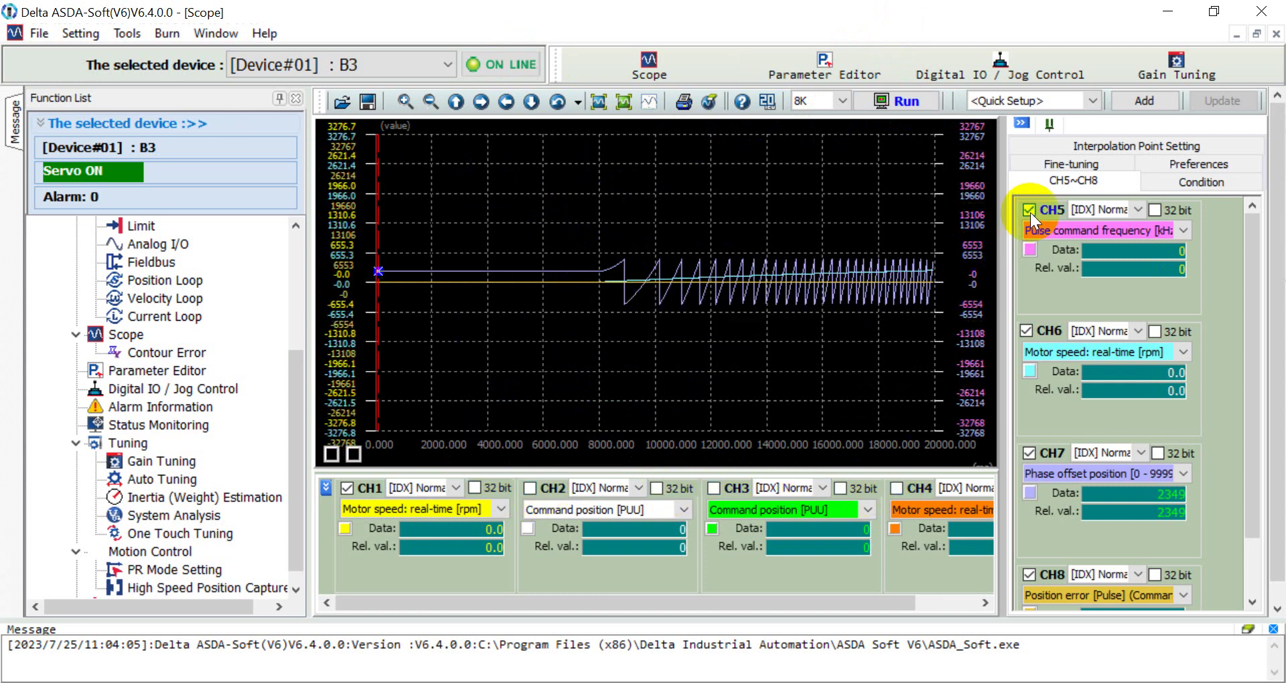
{"action": "left_click", "coordinate": [1026, 331]}
{"action": "left_click", "coordinate": [1029, 454]}
{"action": "left_click", "coordinate": [1028, 574]}
{"action": "left_click", "coordinate": [503, 389]}
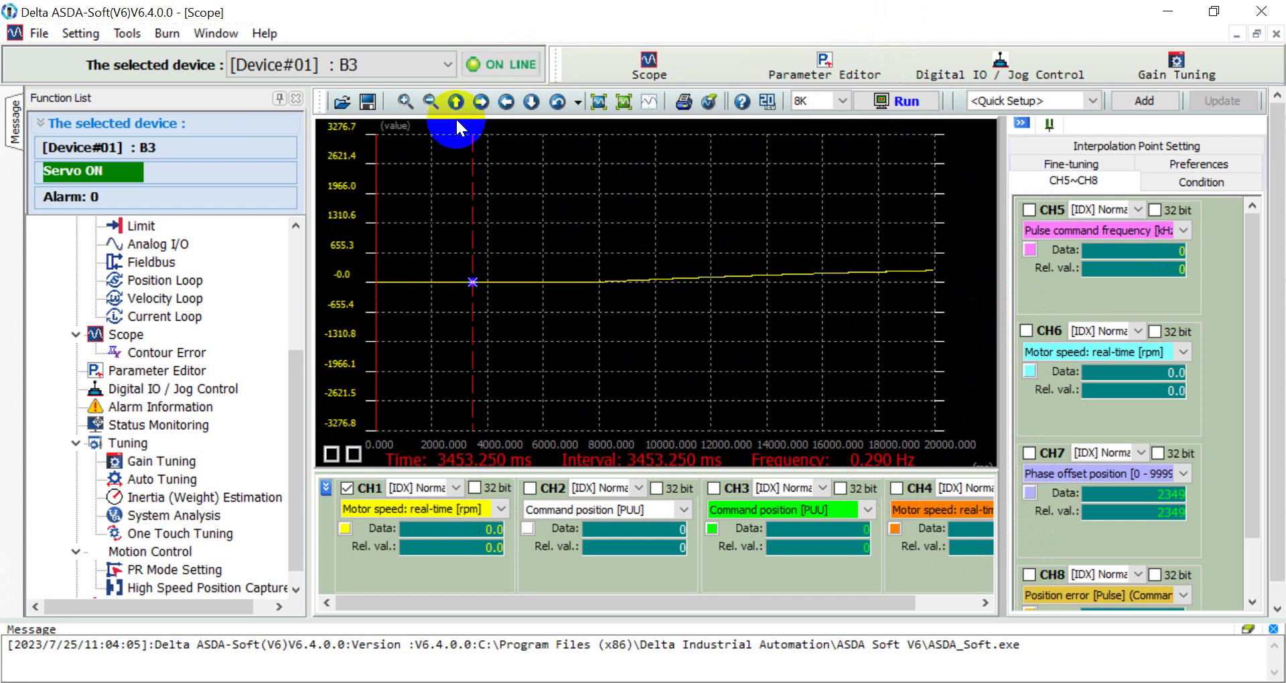
{"action": "left_click", "coordinate": [910, 101]}
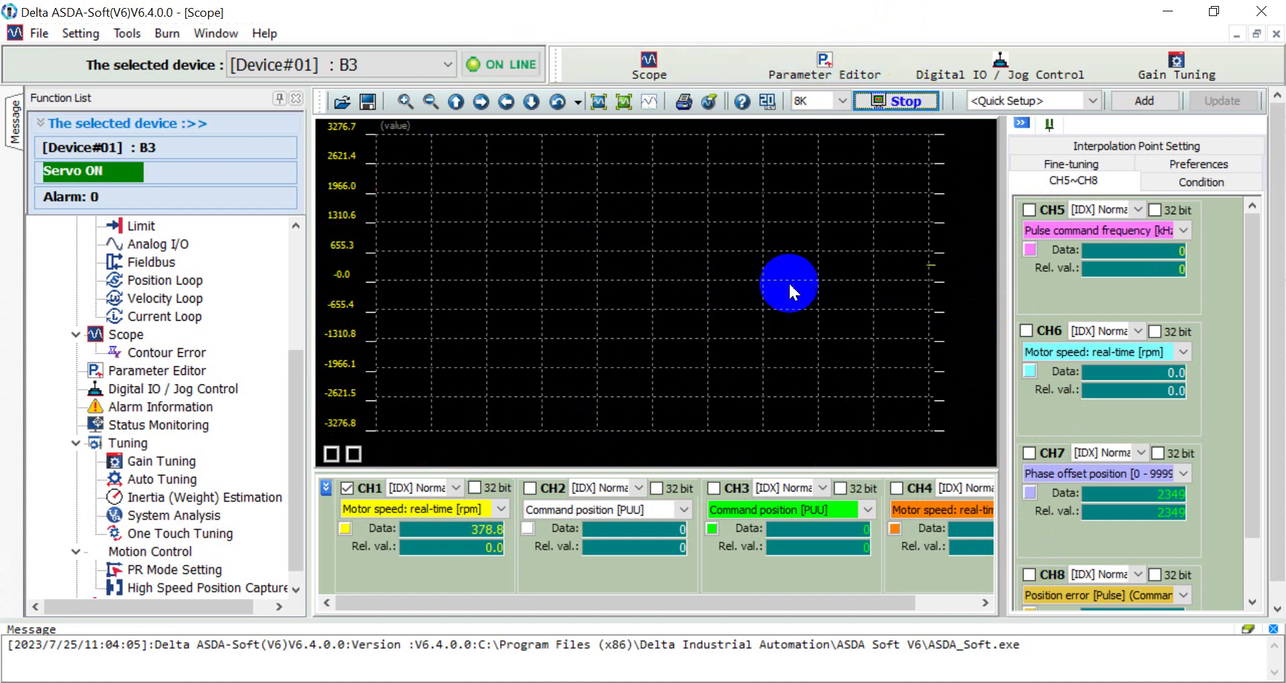